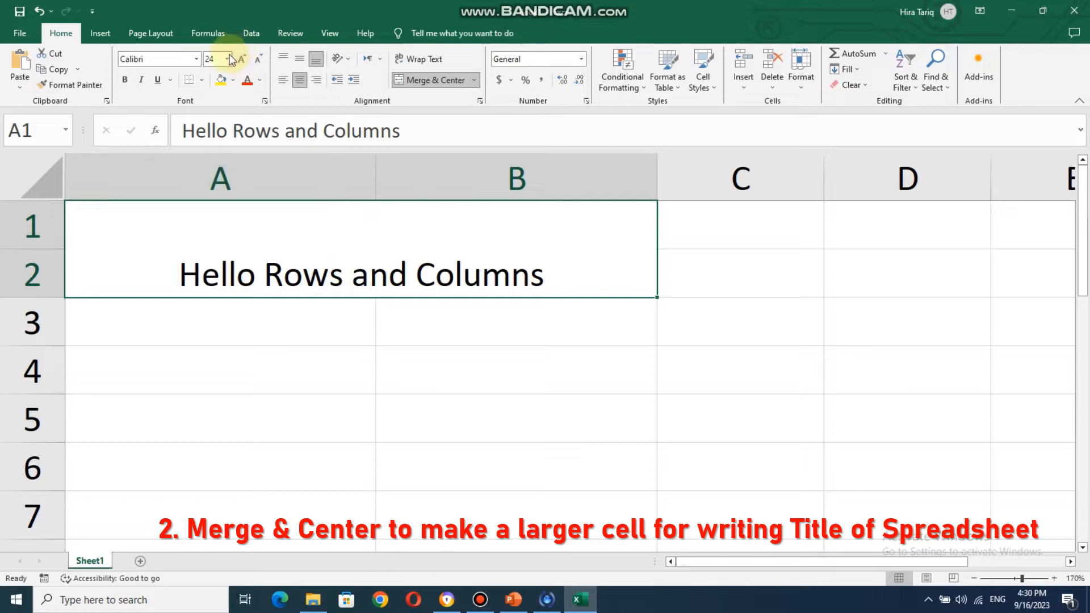
Format the merged title cell with the Arial Black font, a yellow fill and red text
left_click(200, 60)
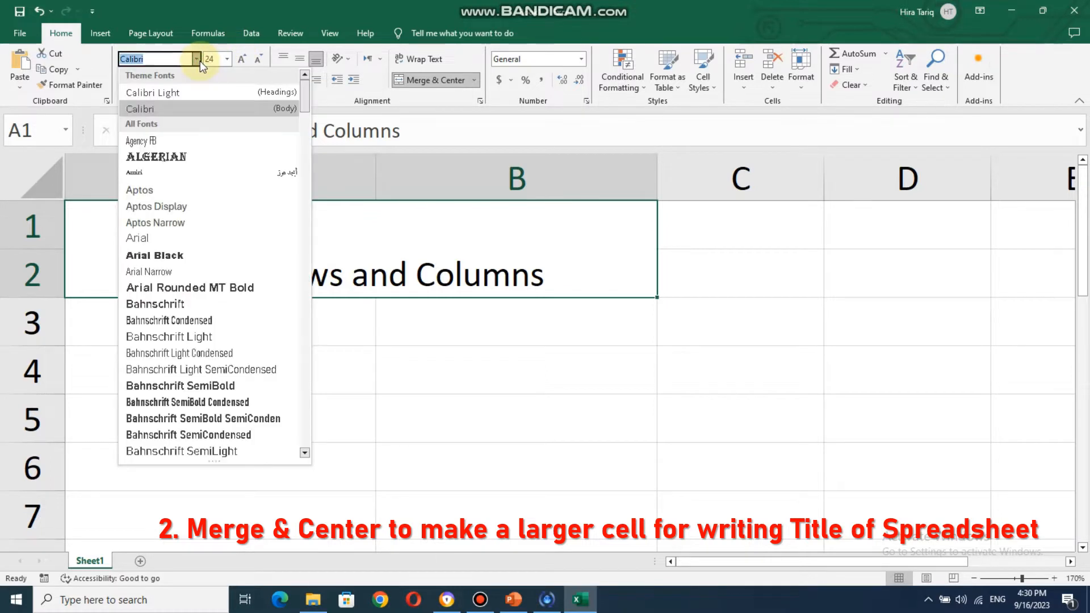
left_click(173, 255)
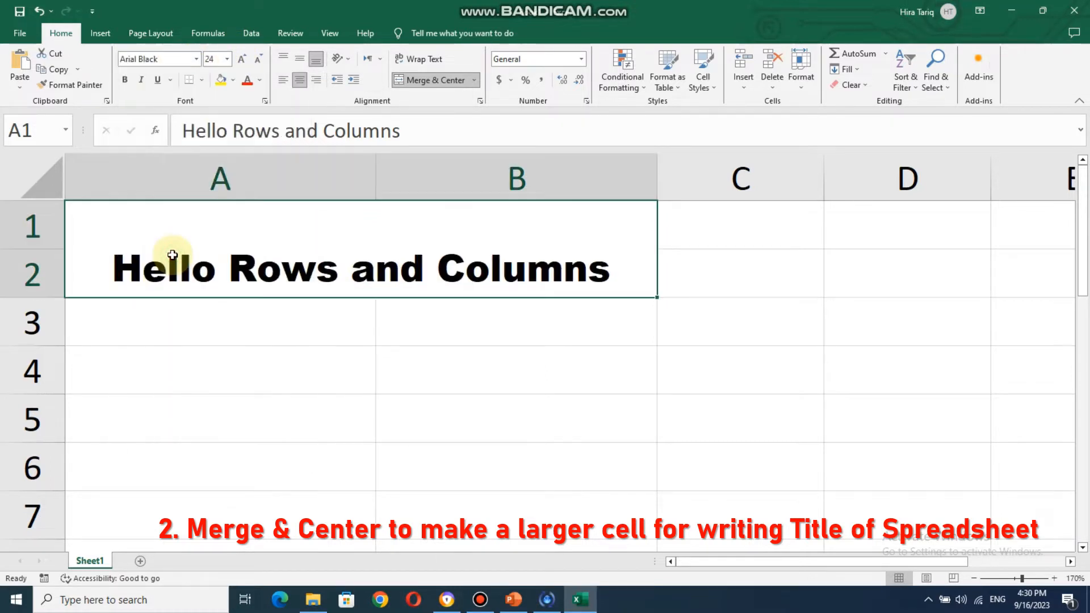
left_click(234, 84)
left_click(257, 187)
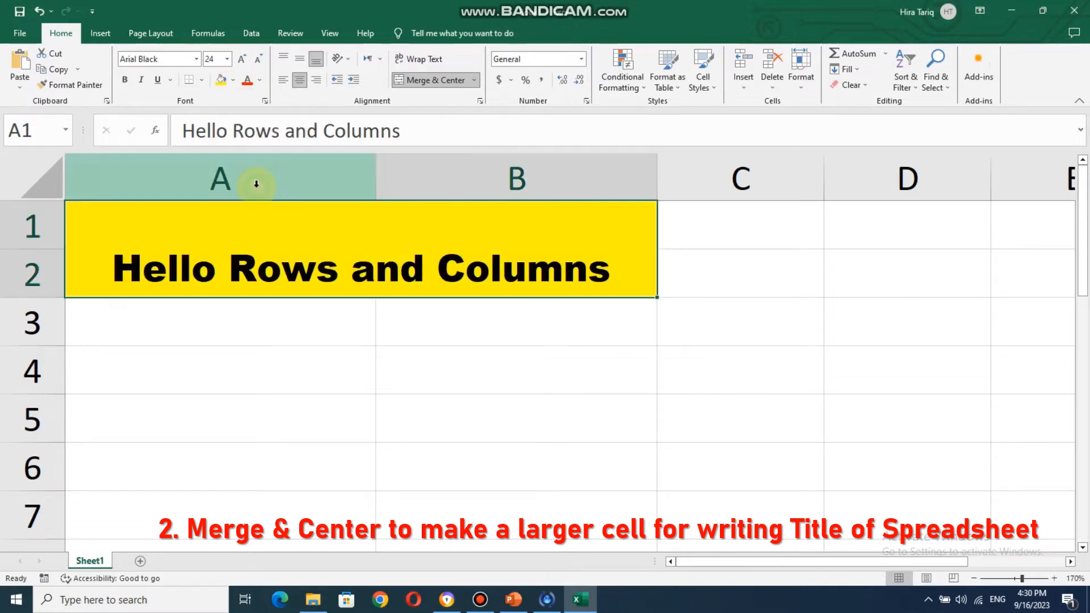
left_click(261, 83)
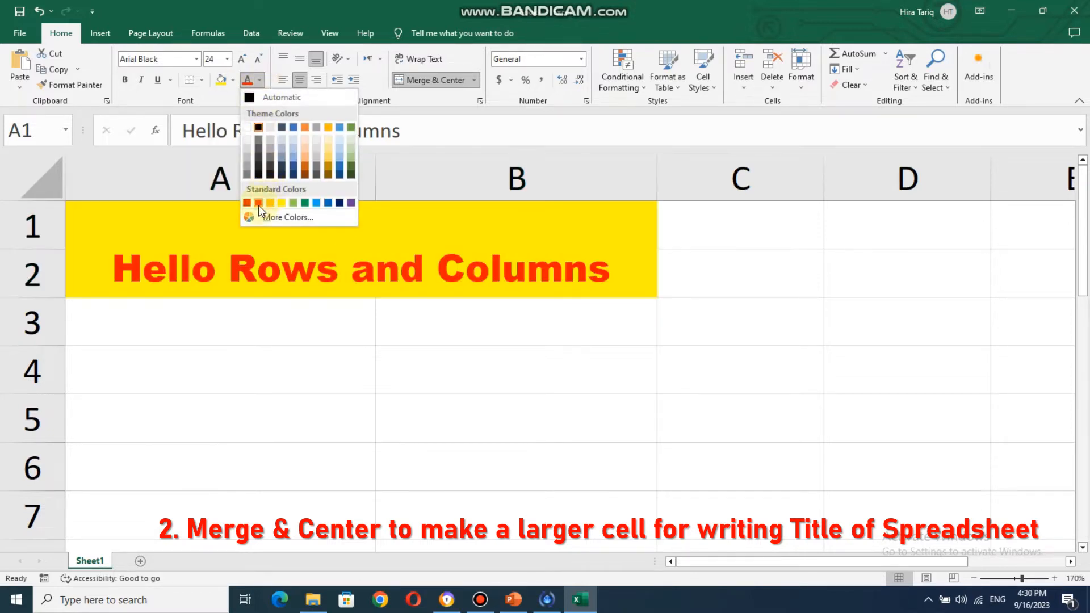
left_click(258, 203)
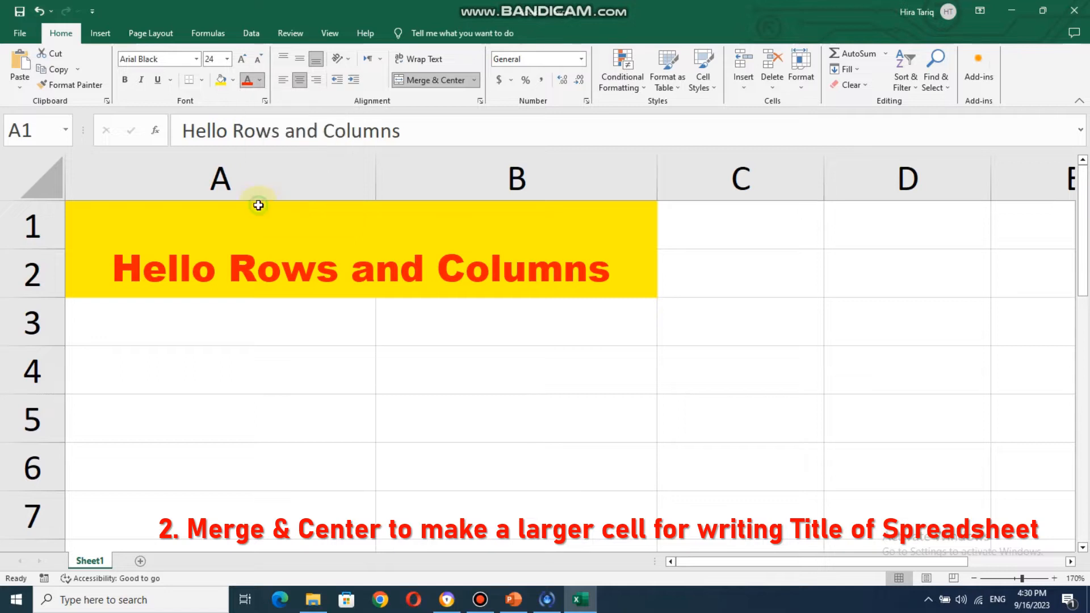
Middle-align the title vertically within its merged cell
left_click(235, 334)
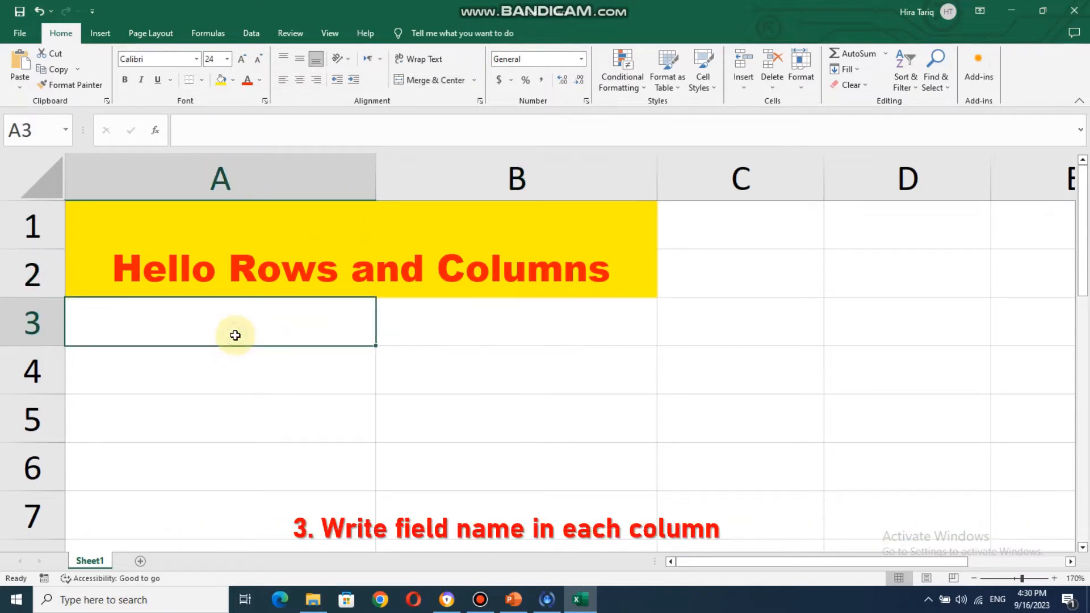
left_click(289, 225)
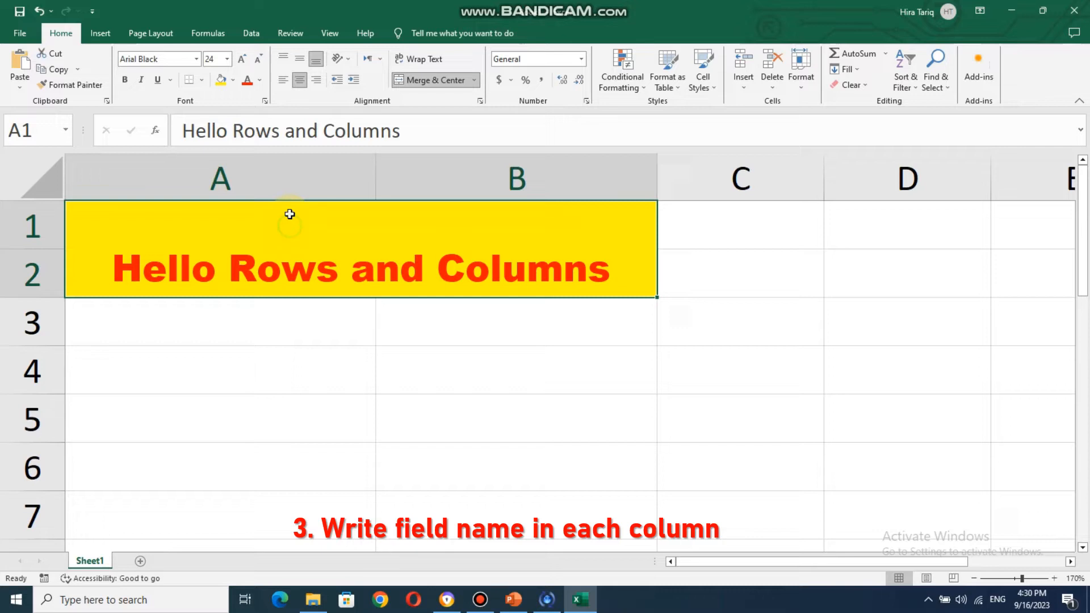
left_click(298, 60)
Enter the column headings "Name" in A3 and "Job" in B3
left_click(221, 338)
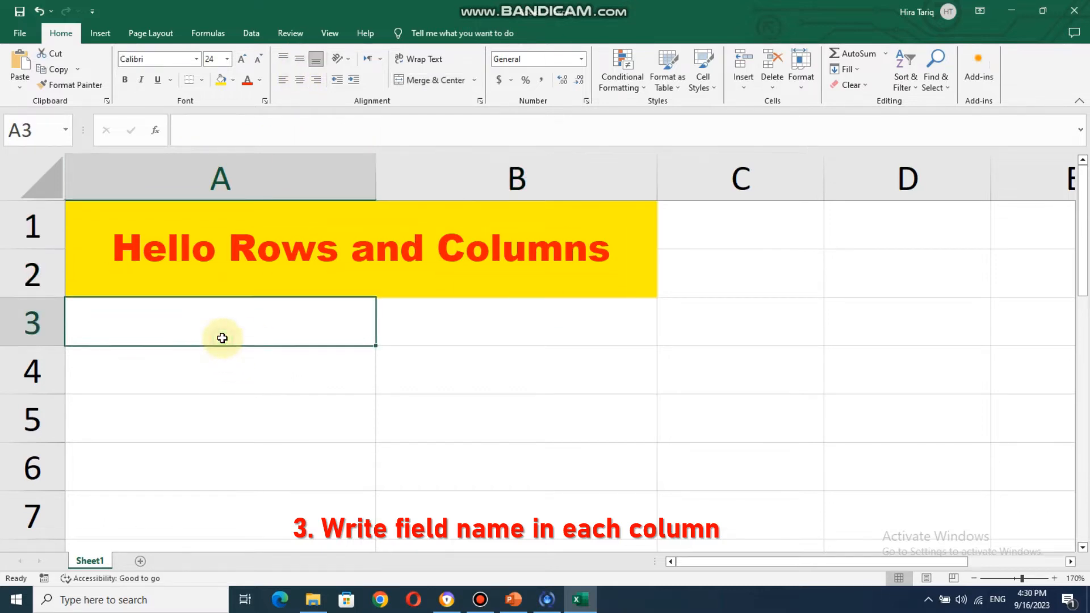
type("Name")
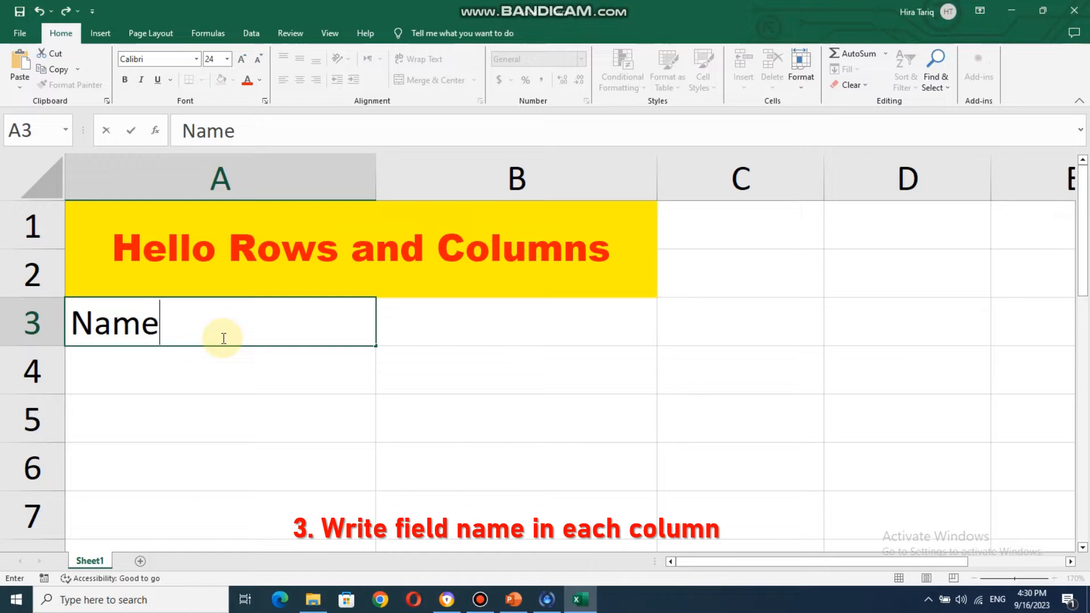
left_click(431, 319)
type("J")
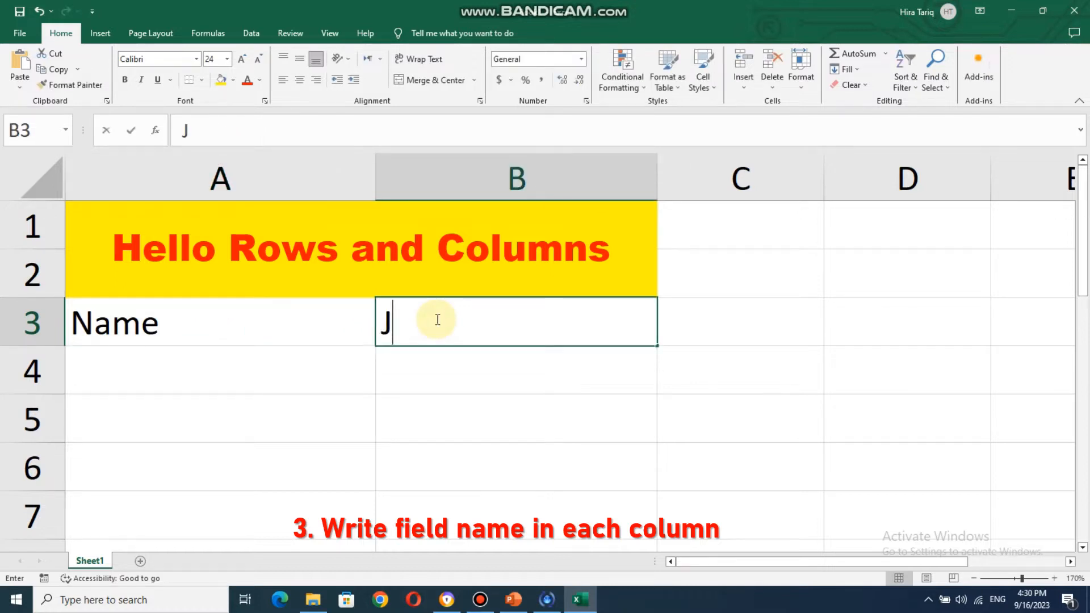
type("ob")
left_click(347, 377)
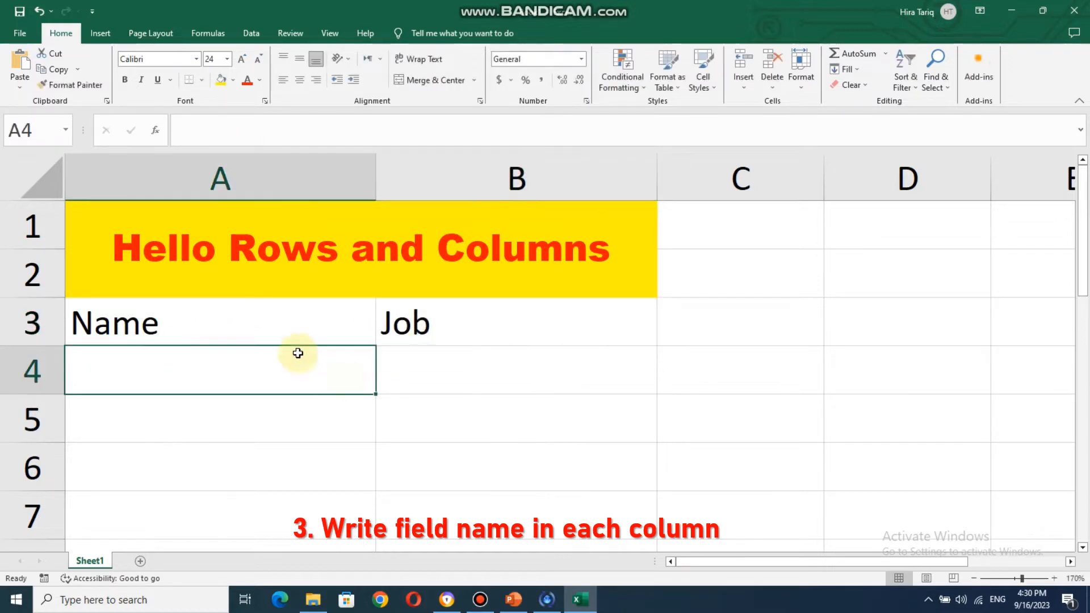
Center the headings in A3:B3 horizontally and give them a light gold fill
left_click_drag(287, 321, 438, 322)
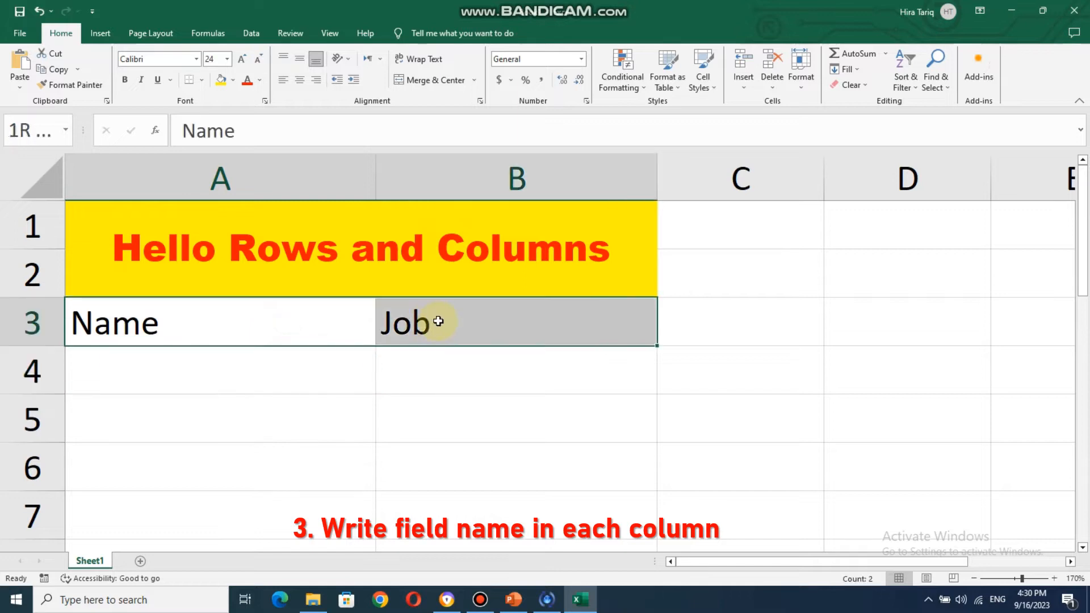
left_click(301, 85)
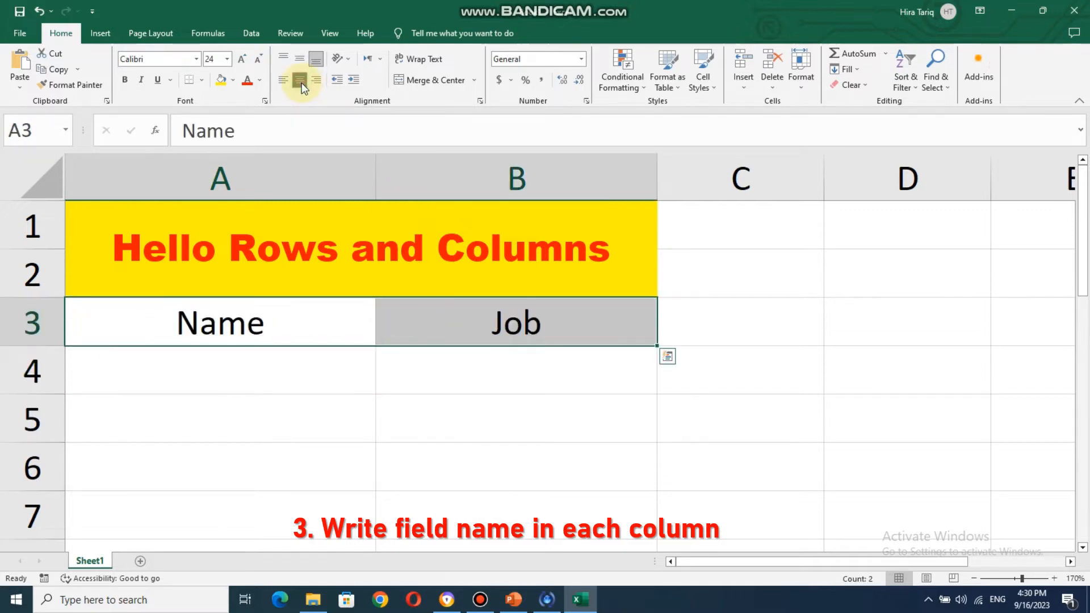
left_click(233, 80)
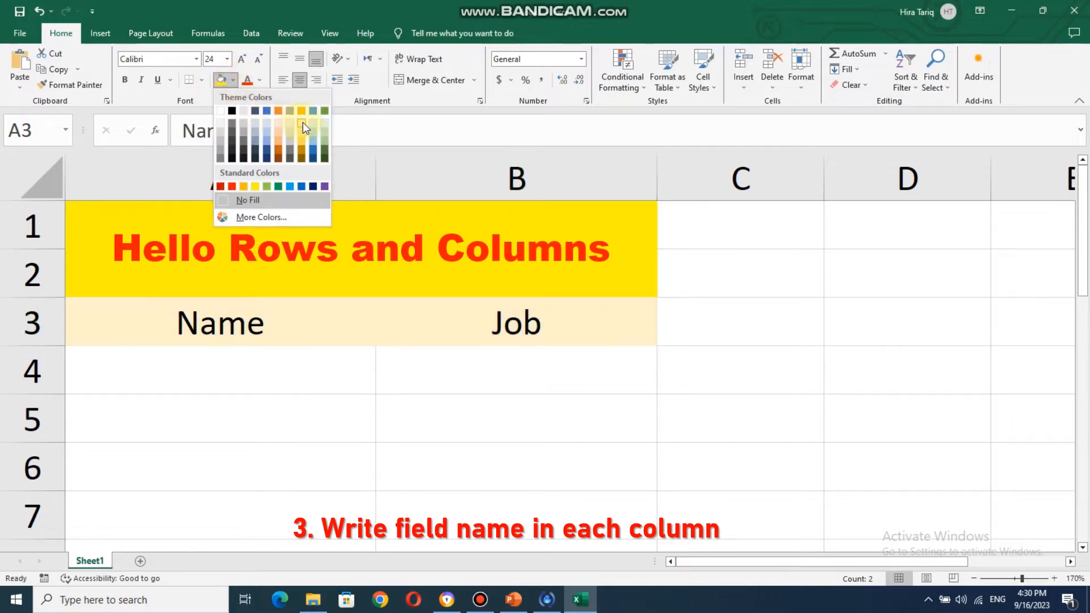
left_click(302, 123)
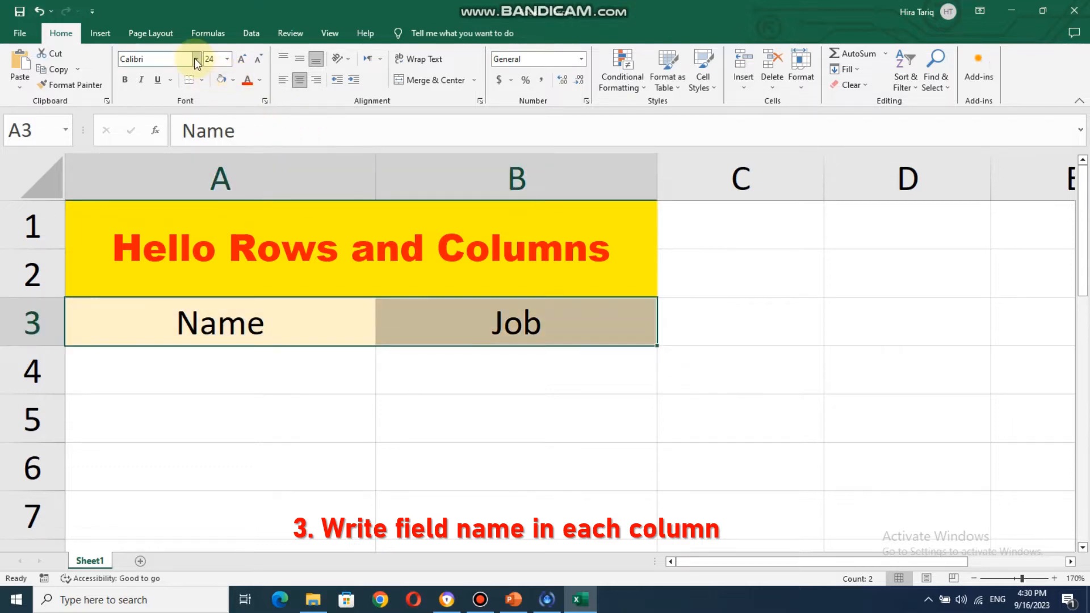
Set the Name and Job headings to the Arial Rounded MT Bold font in purple
left_click(196, 59)
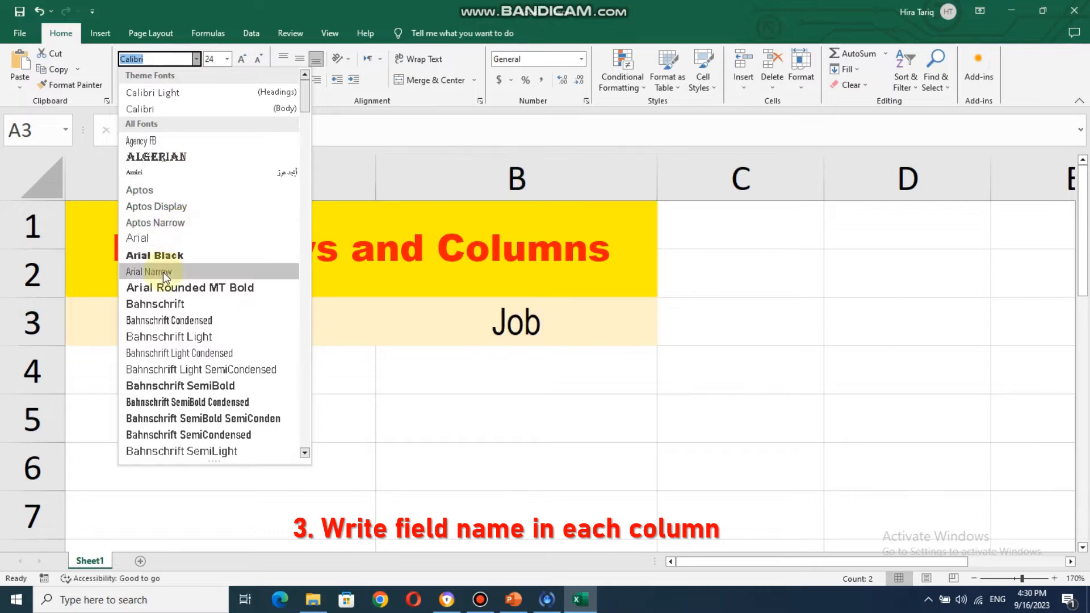
left_click(163, 288)
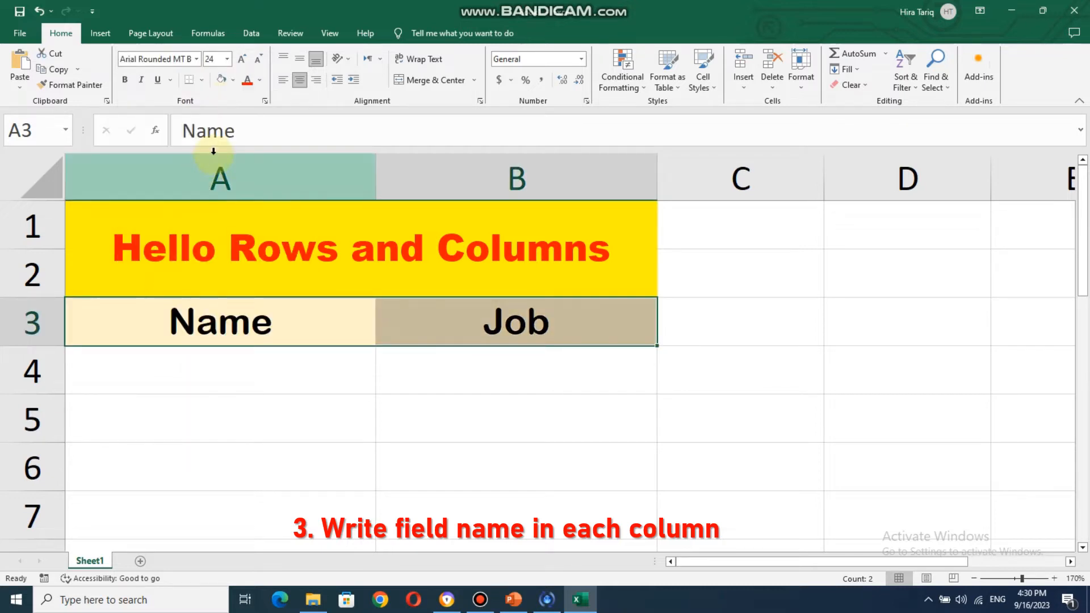
left_click(259, 80)
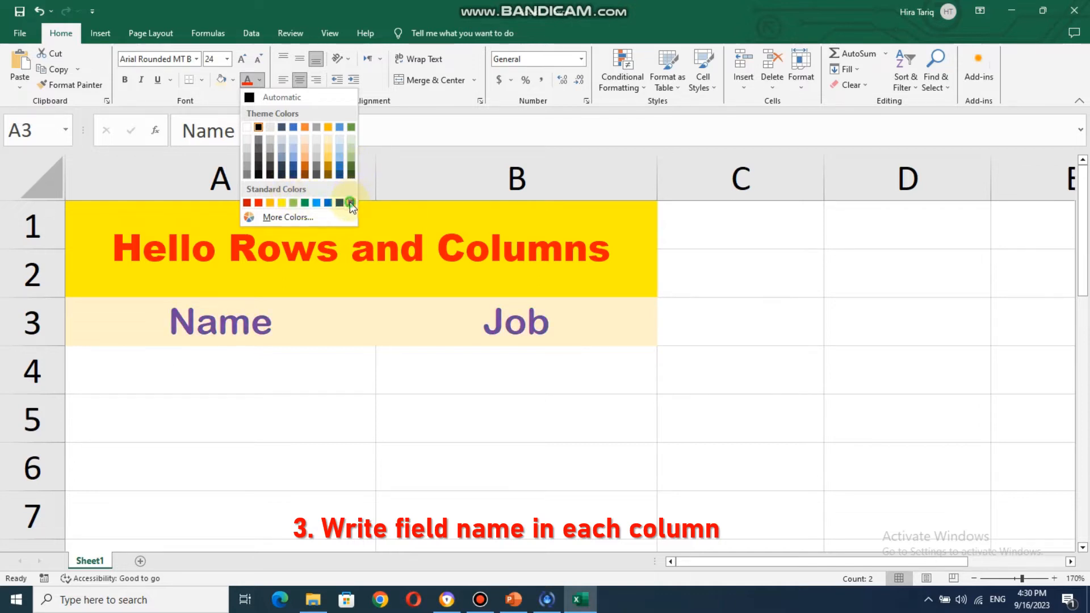
left_click(350, 203)
Fill cells A4 to A6 under the Name heading with three people's names
left_click(278, 373)
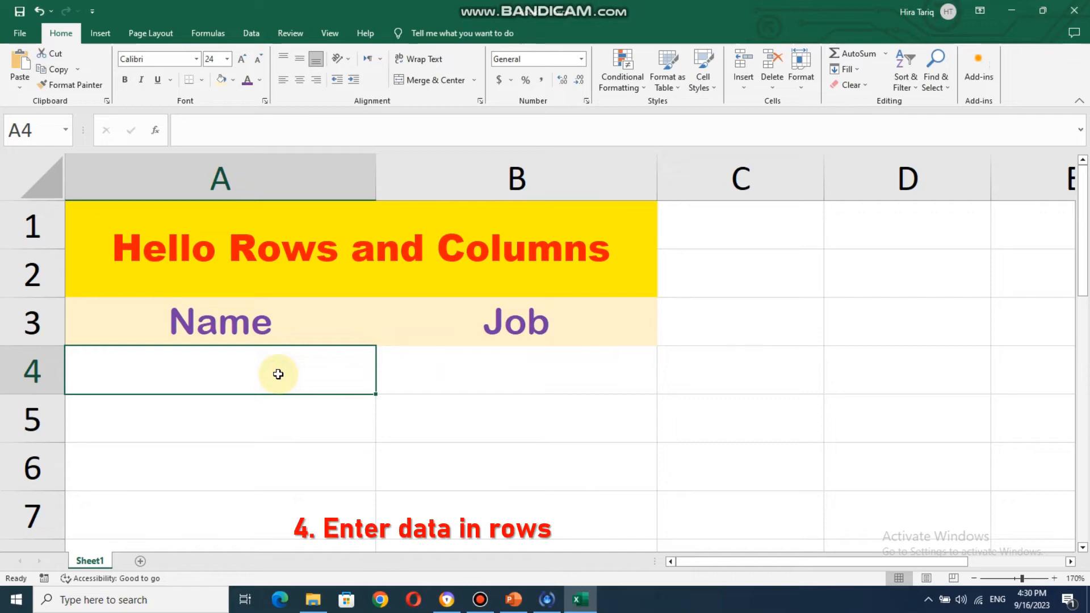
type("Khan")
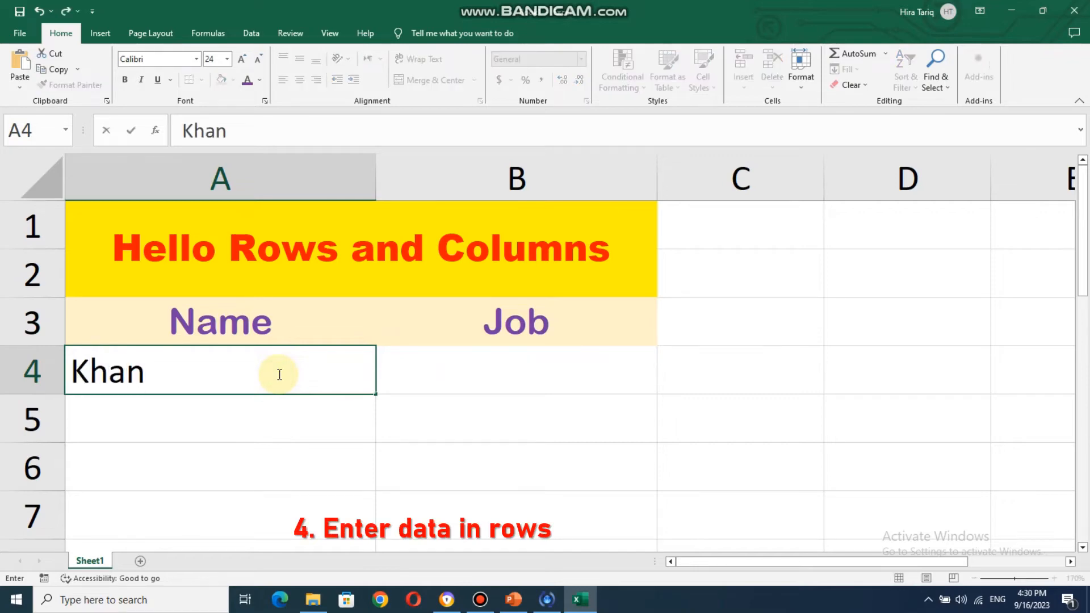
key("Return")
type("Mustafa")
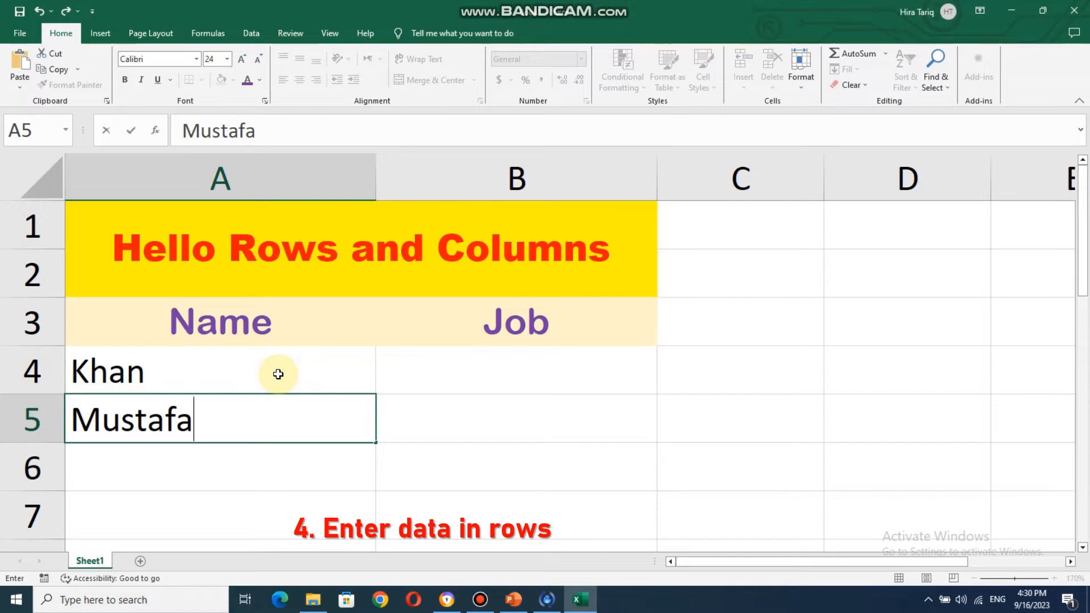
key("Return")
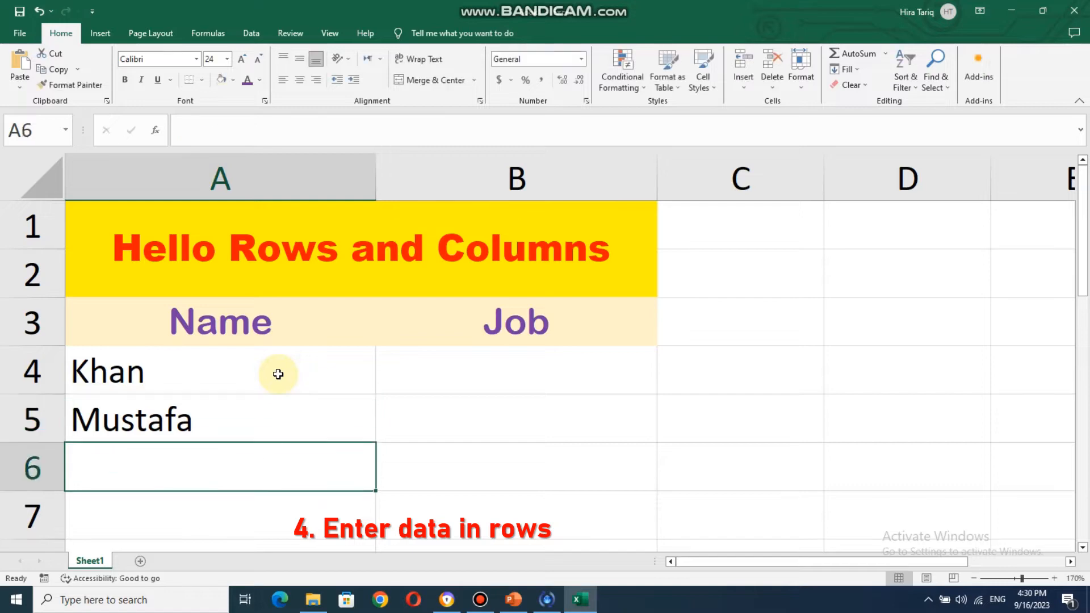
type("Adeel")
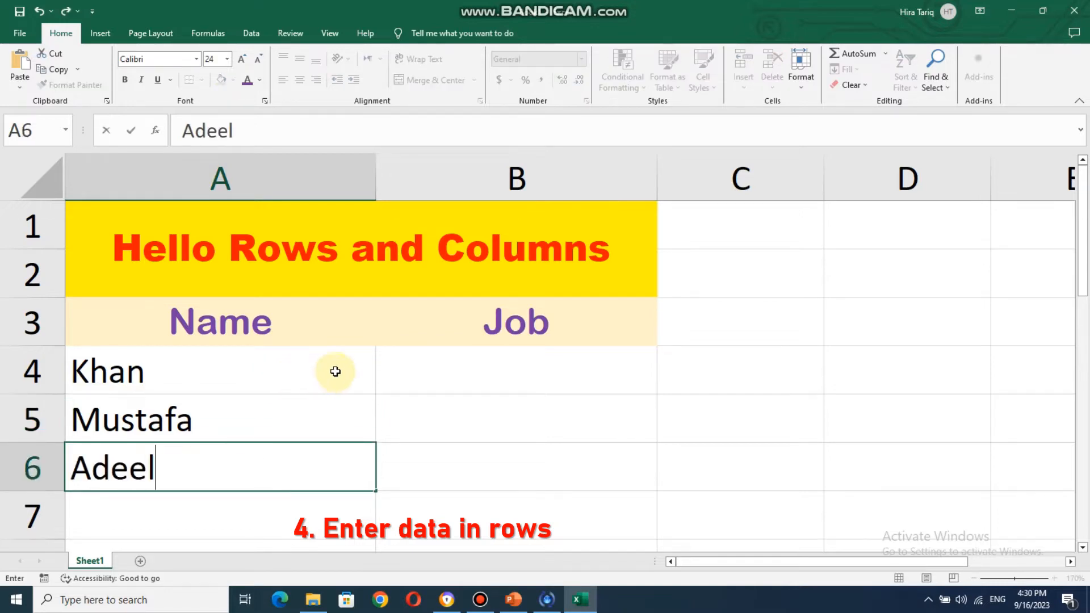
Enter the jobs "Software Engineer", "Lawyer" and "Accountant" in cells B4 to B6
left_click(414, 368)
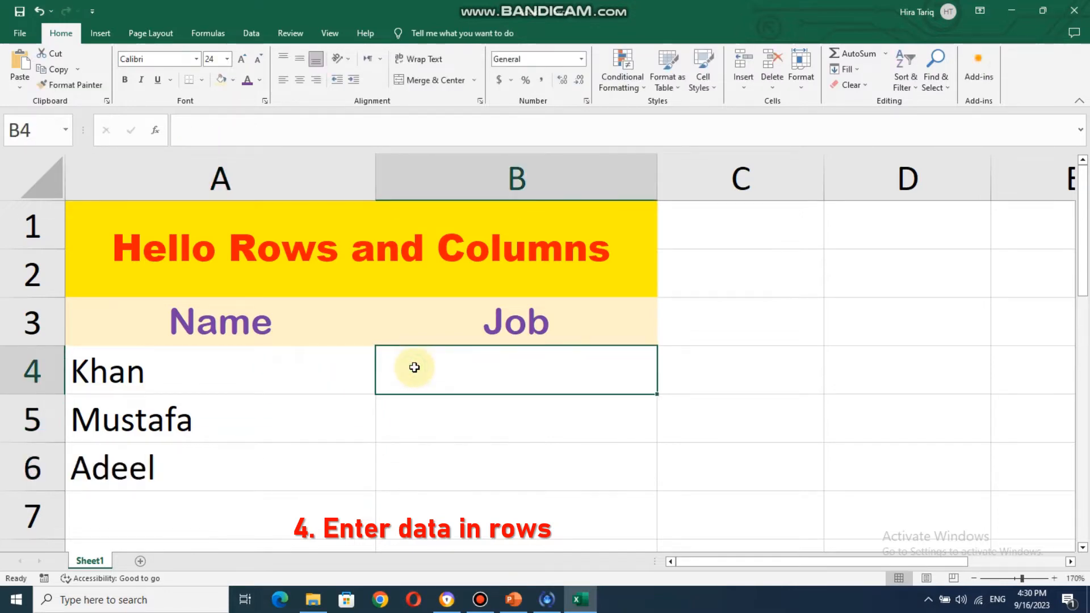
type("Software")
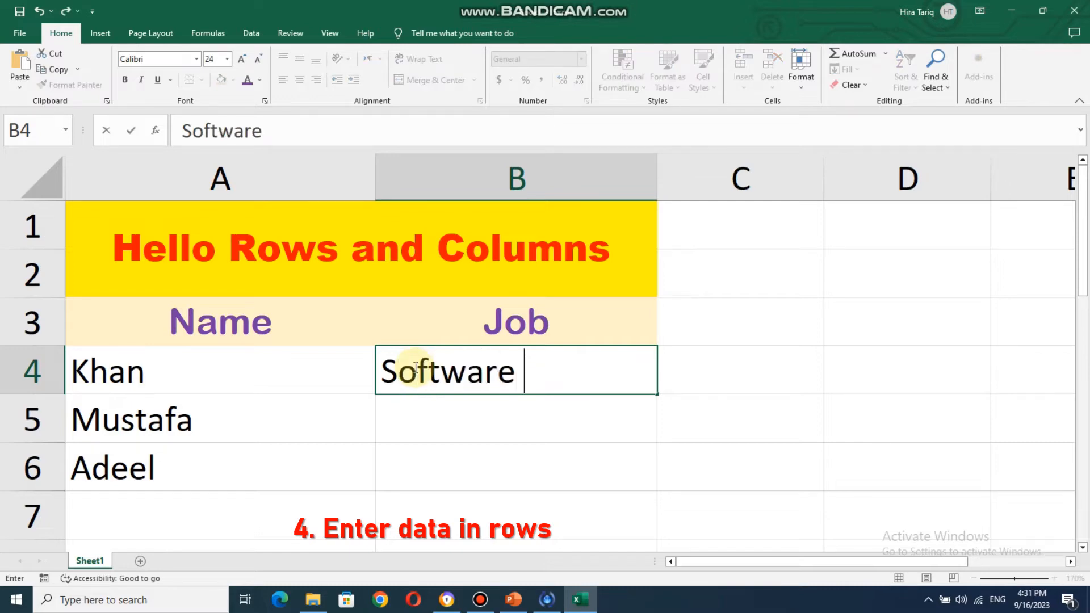
type(" Engineer")
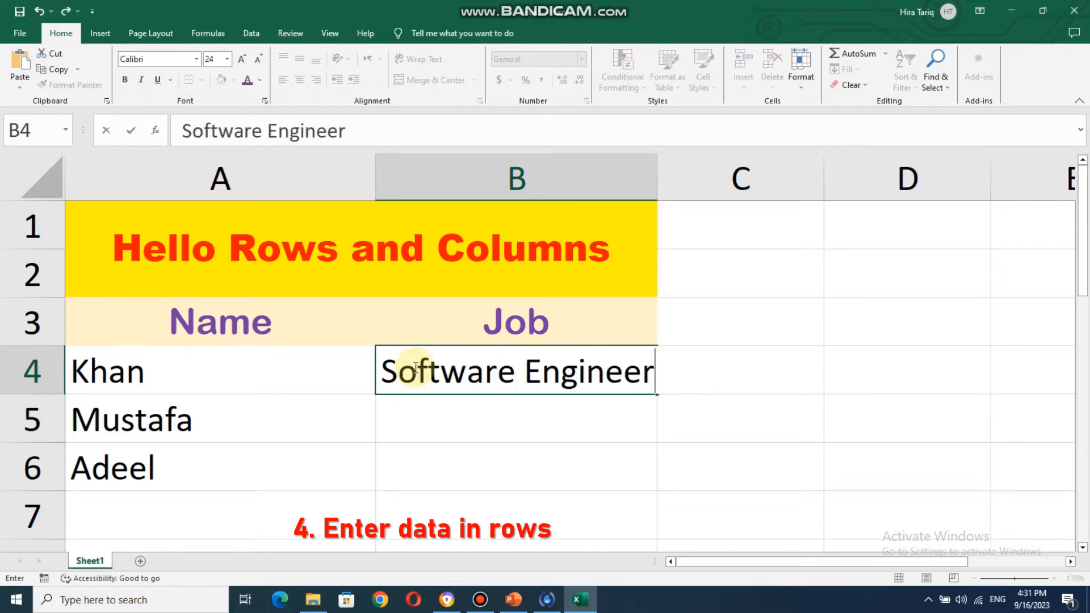
left_click(720, 294)
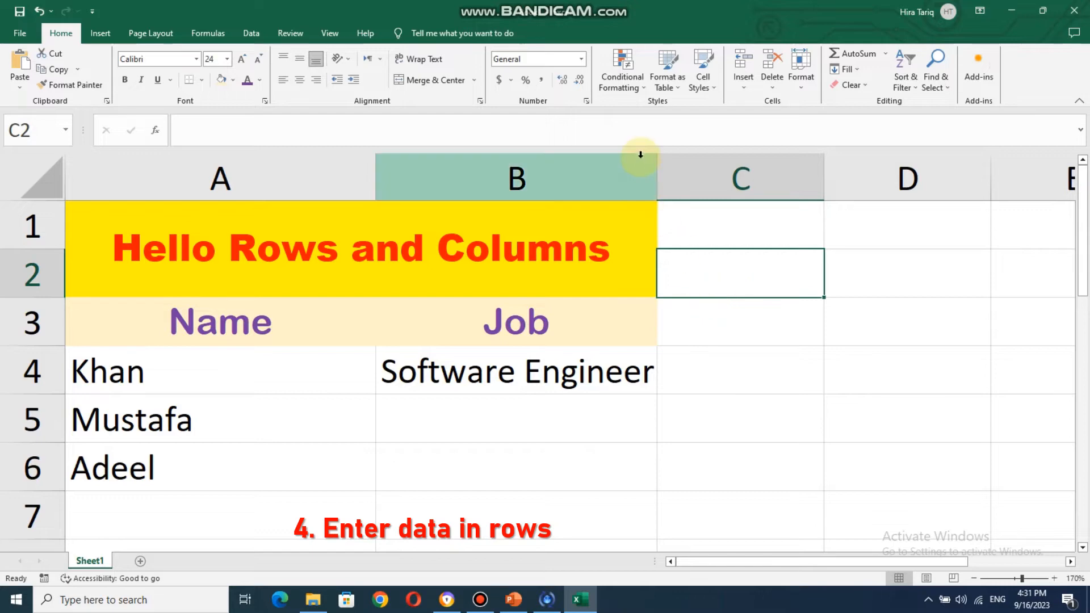
left_click(469, 427)
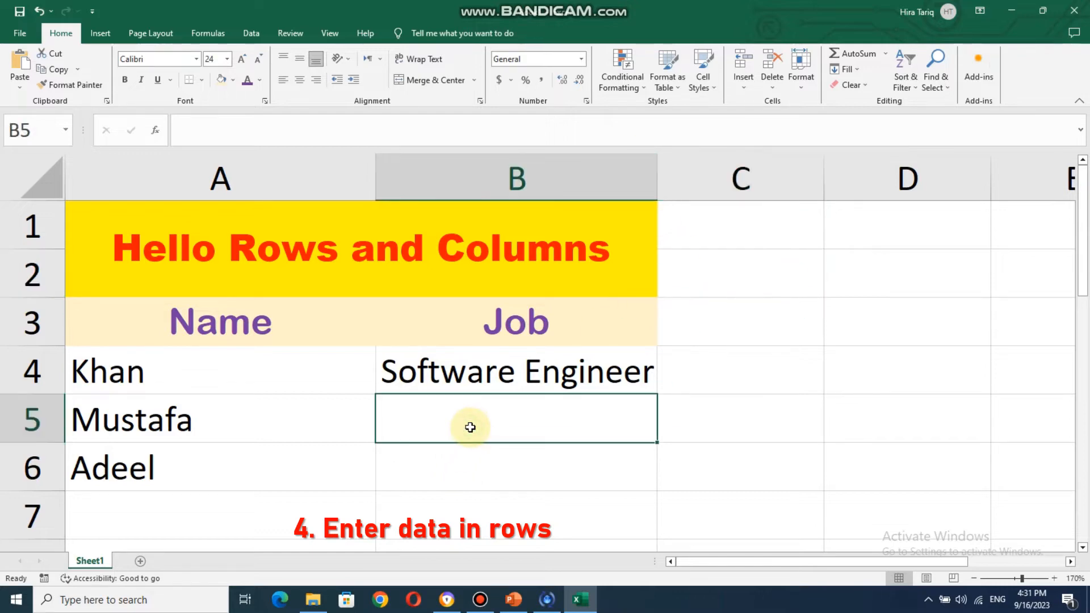
type("Lawyer")
key("Return")
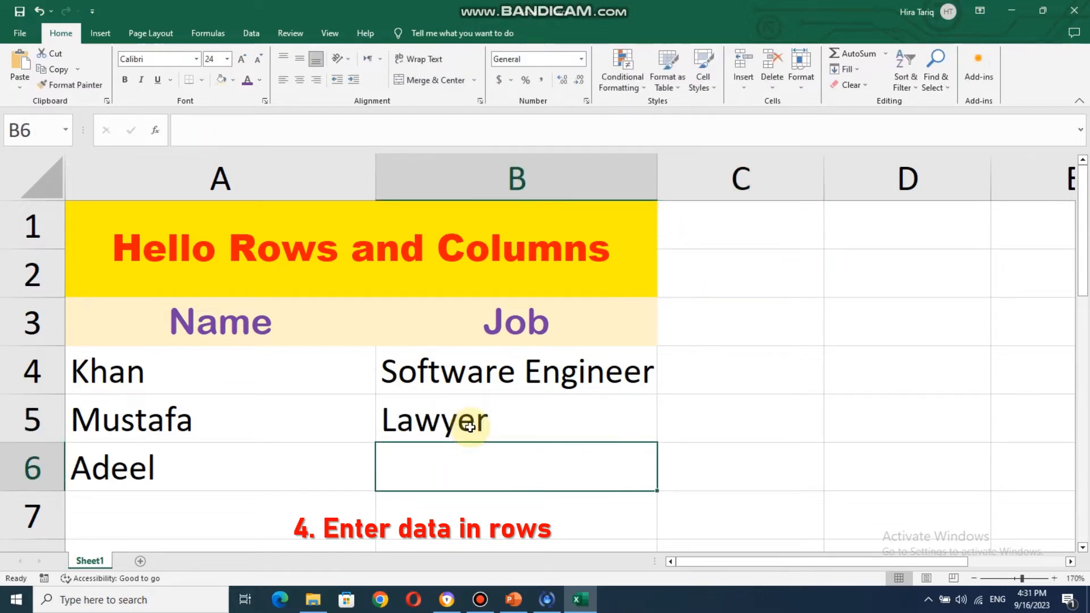
type("Accountant")
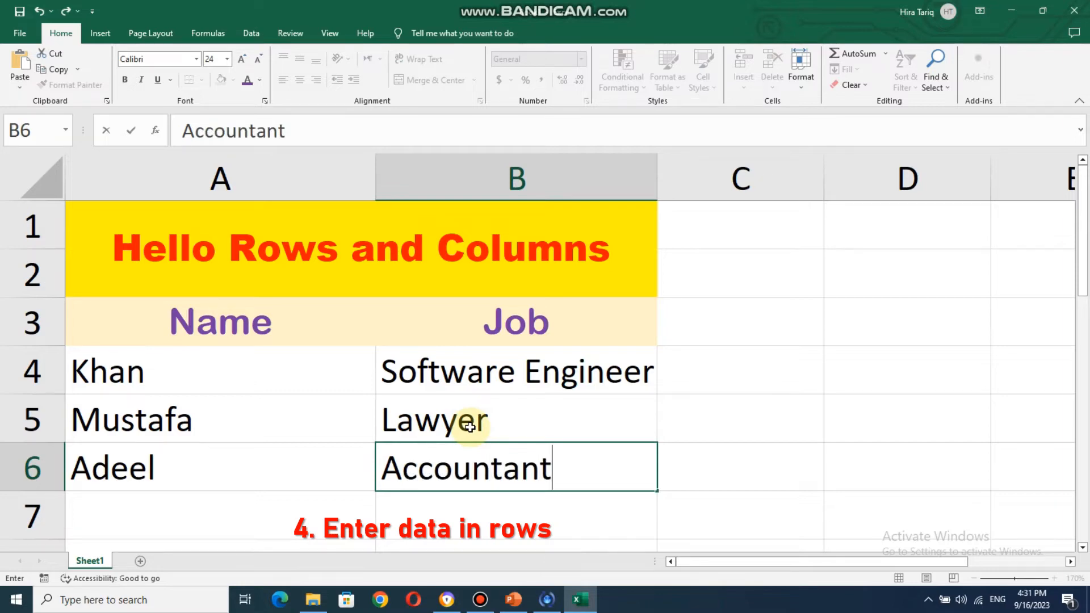
left_click(772, 363)
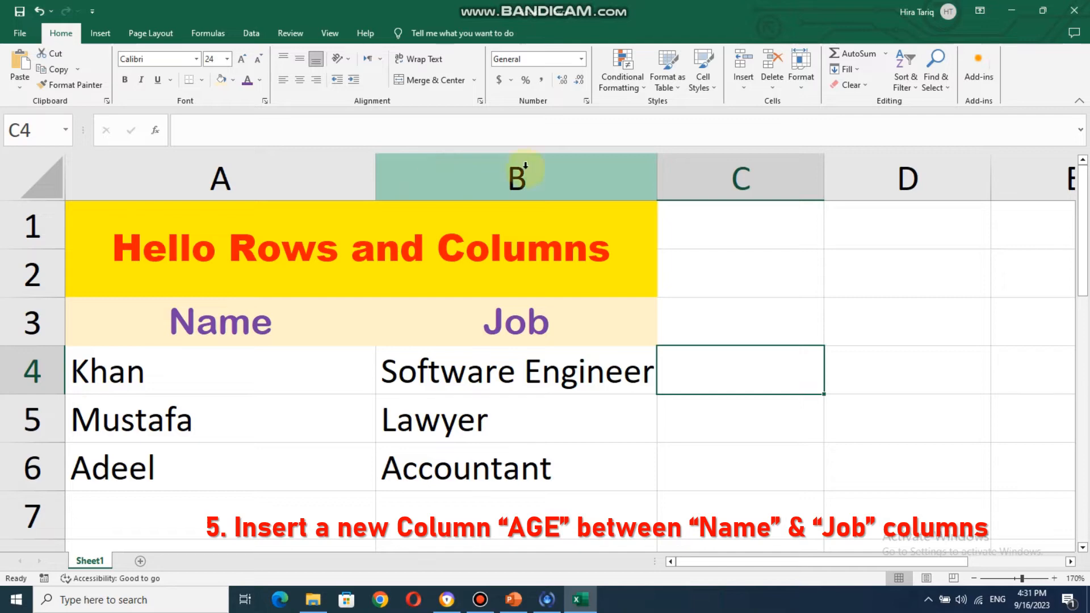
Insert a new blank column between the Name and Job columns
left_click(972, 578)
left_click(972, 578)
left_click(972, 578)
left_click(972, 578)
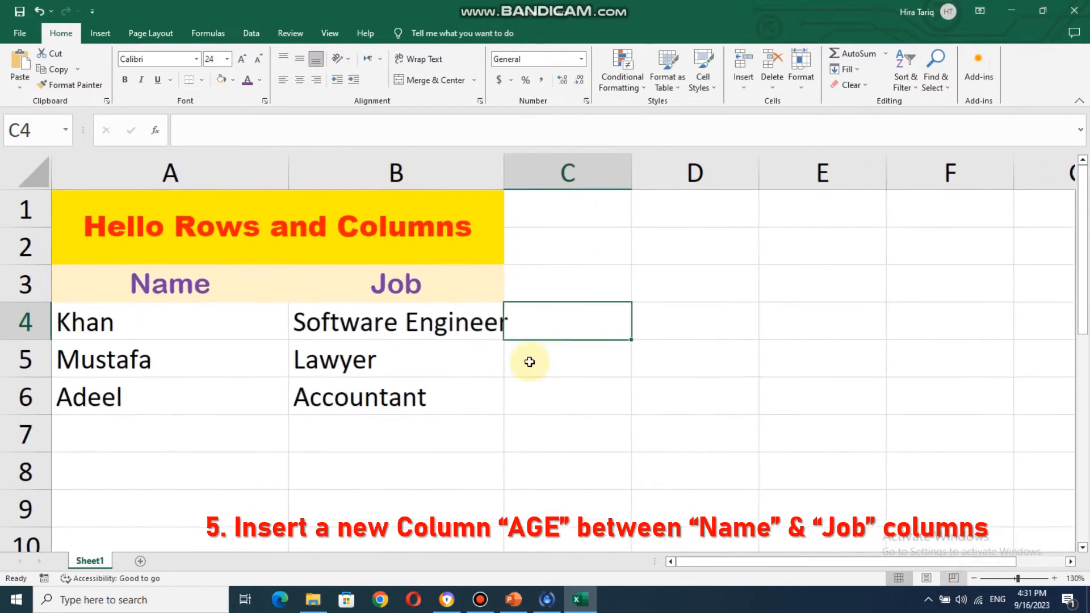
left_click(350, 171)
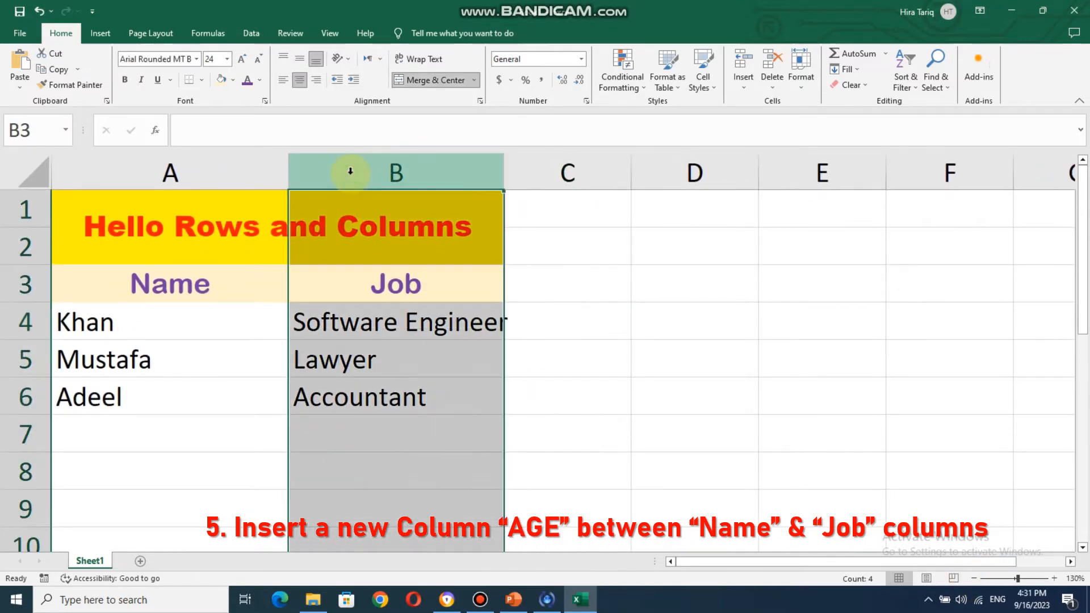
right_click(350, 172)
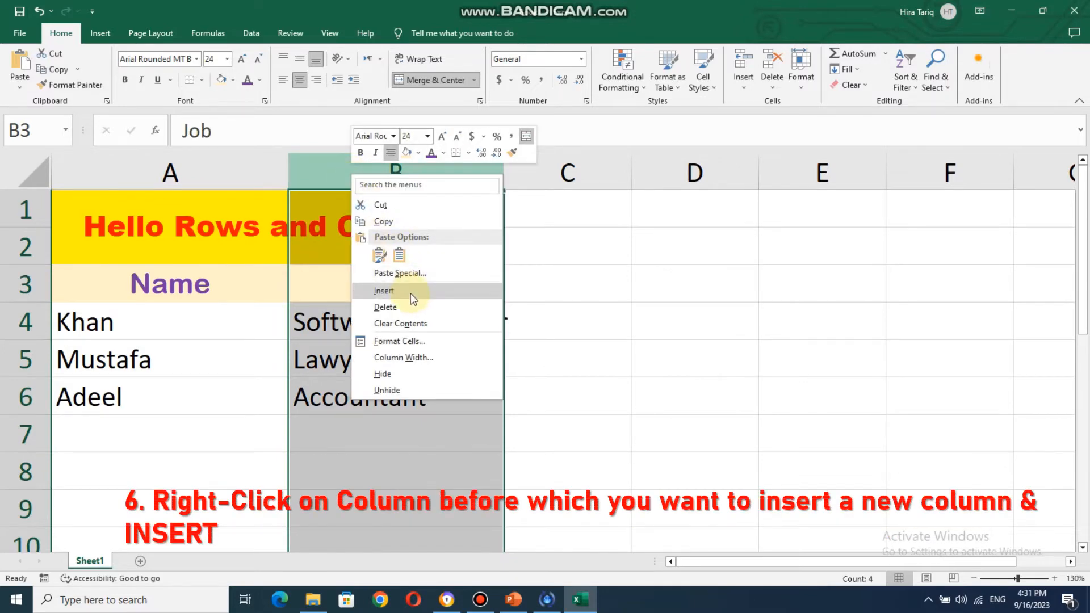
left_click(401, 292)
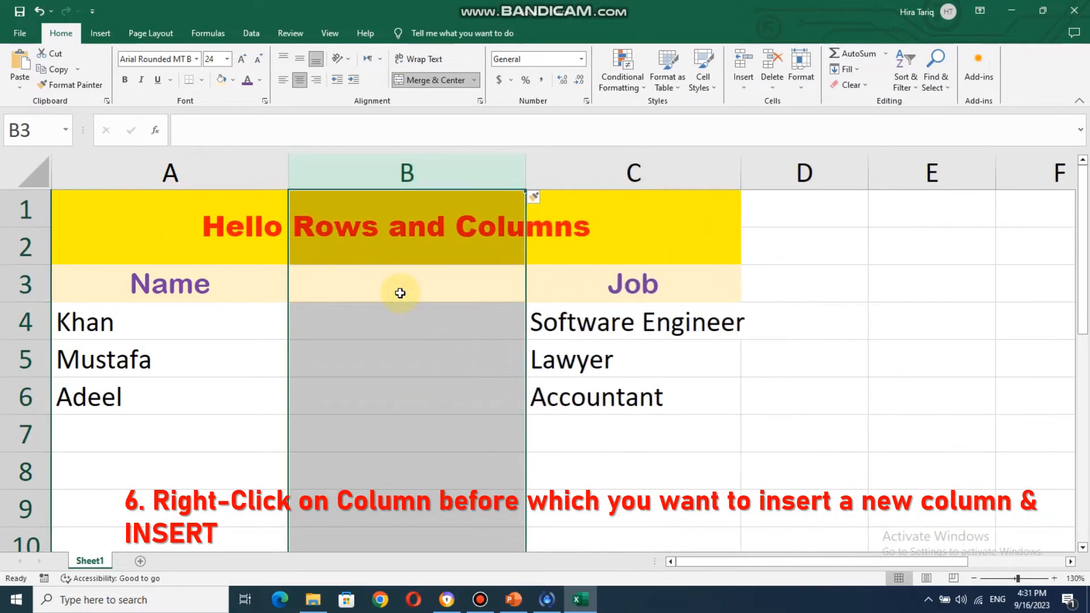
Enter the heading "Age" in cell B3, between the Name and Job headings
left_click(587, 467)
left_click(382, 284)
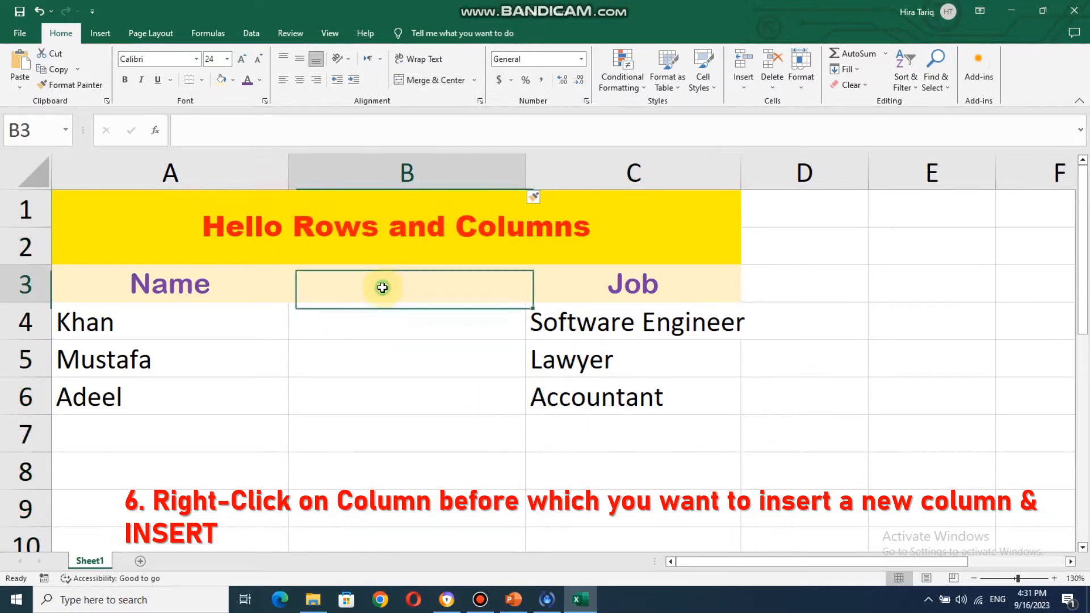
type("Age")
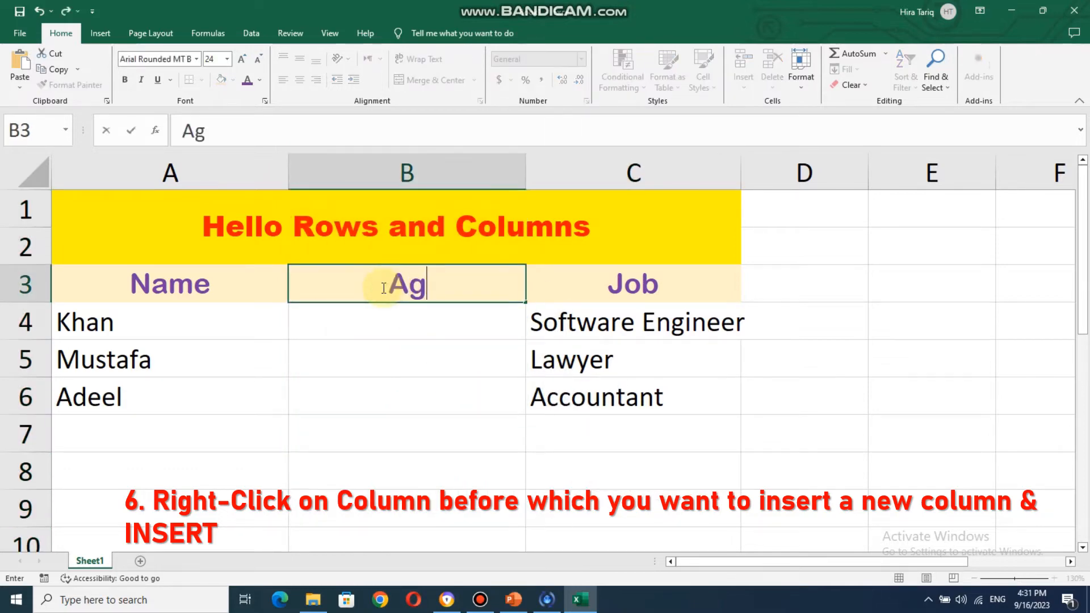
Fill in the ages 22, 29 and 27 in cells B4 to B6 under the Age heading
left_click(414, 334)
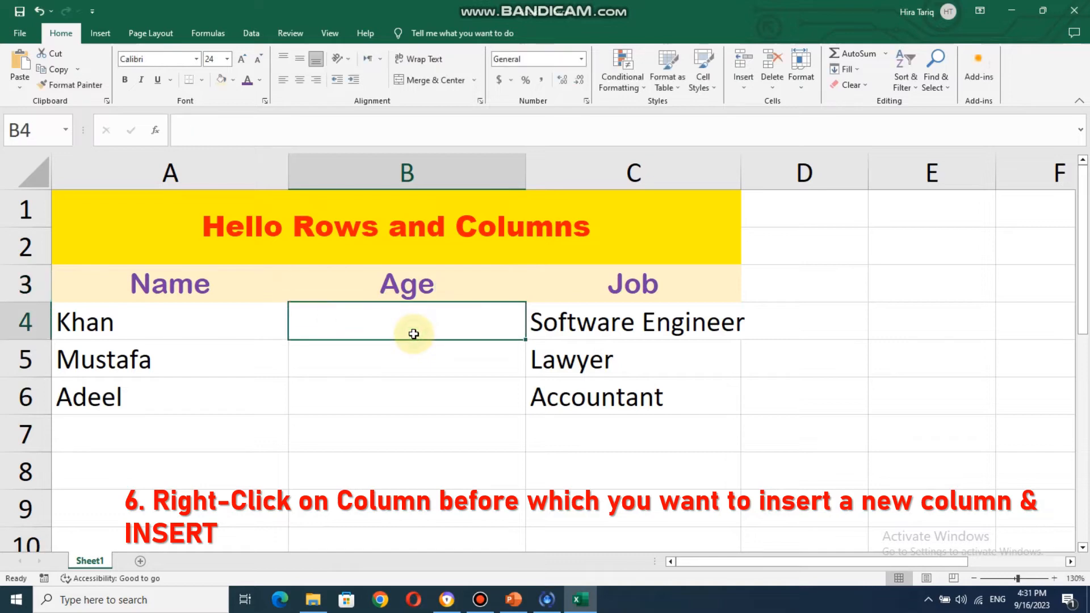
type("22")
key("Return")
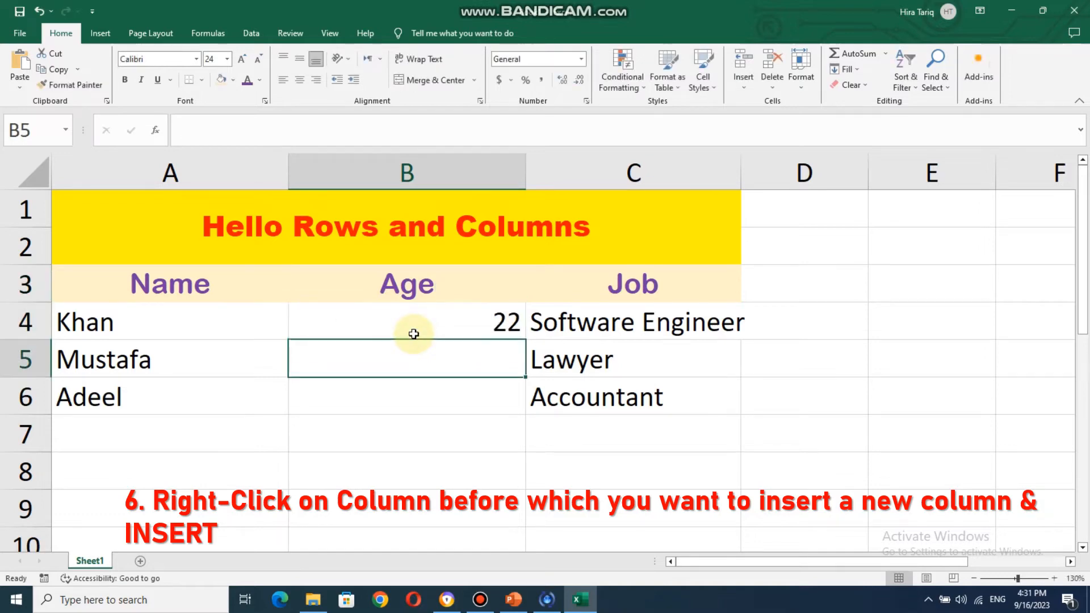
type("29")
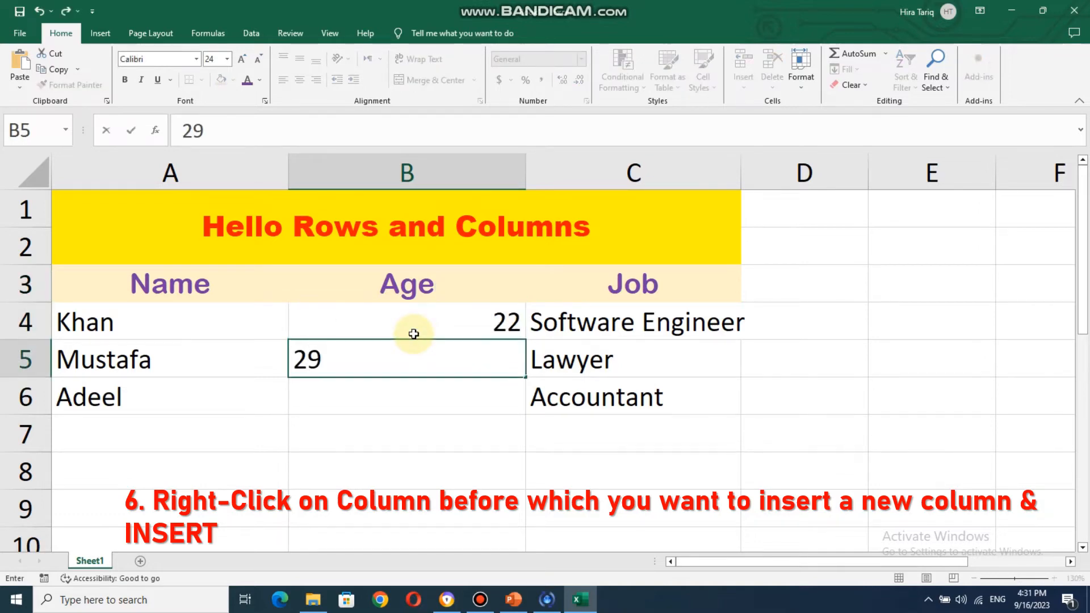
key("Return")
type("27")
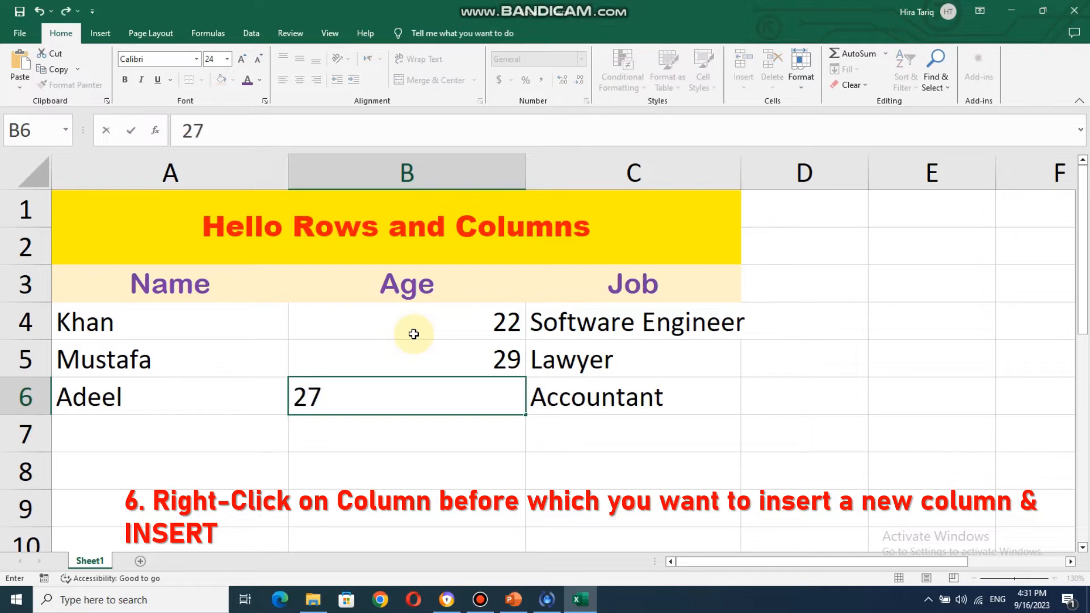
left_click(486, 440)
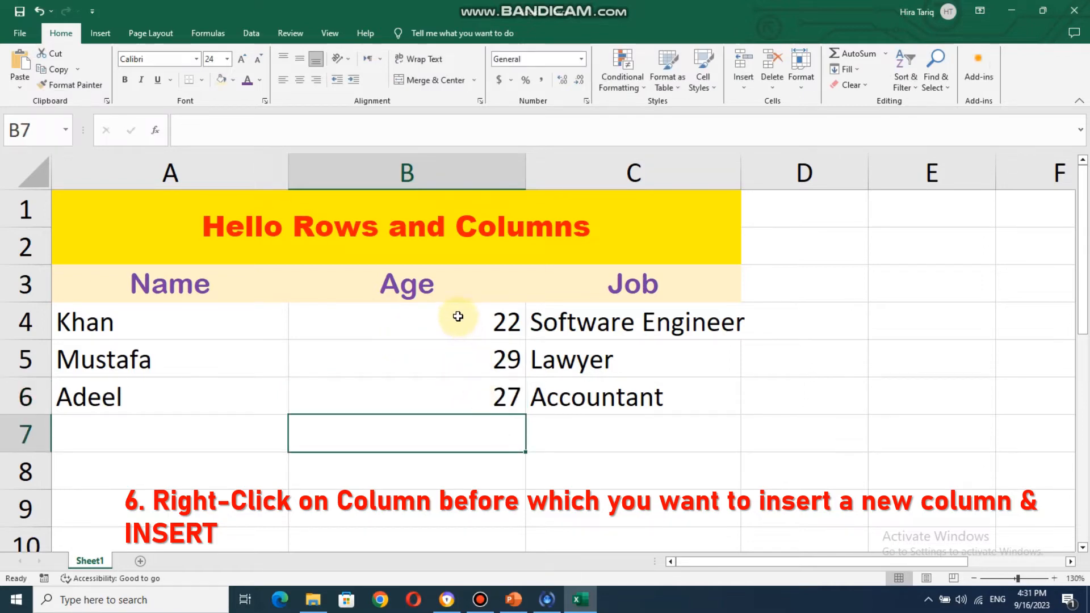
Center the ages in cells B4 to B6 horizontally and widen column C slightly so that "Software Engineer" fits
left_click_drag(458, 316, 469, 392)
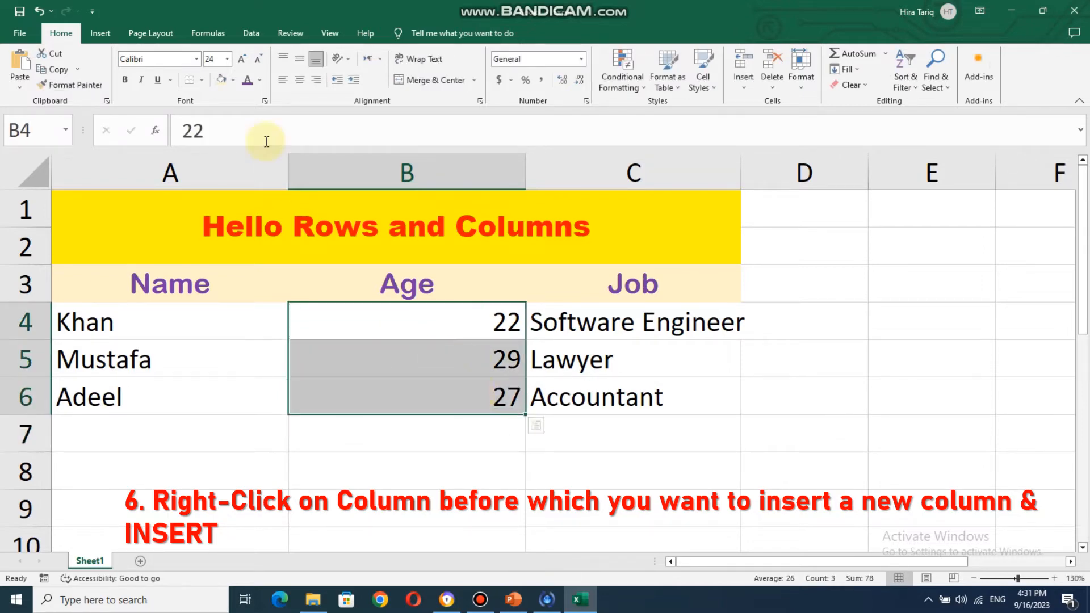
left_click(302, 80)
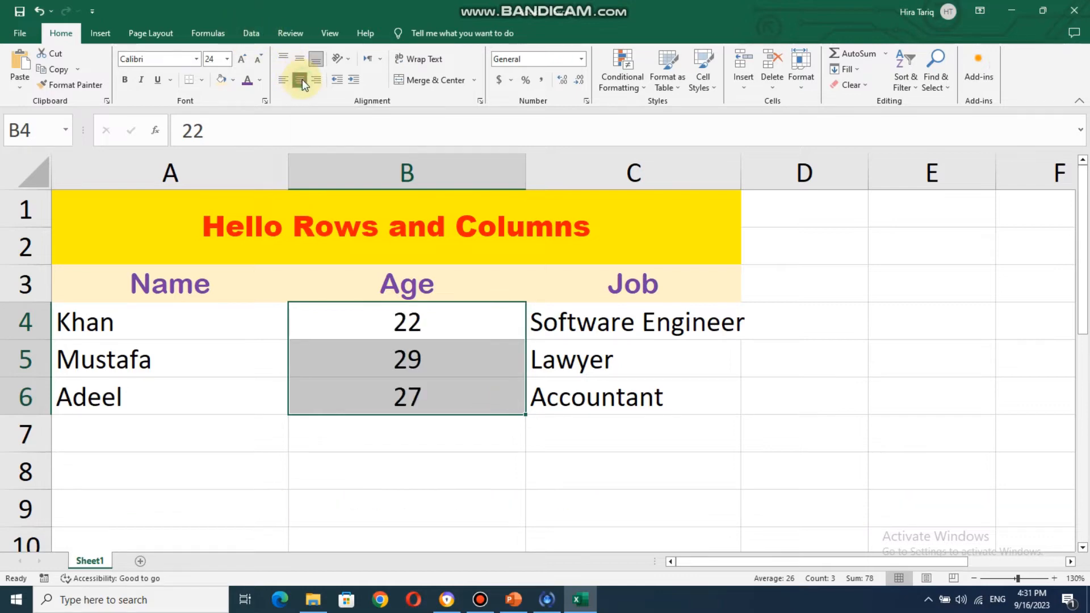
left_click(575, 446)
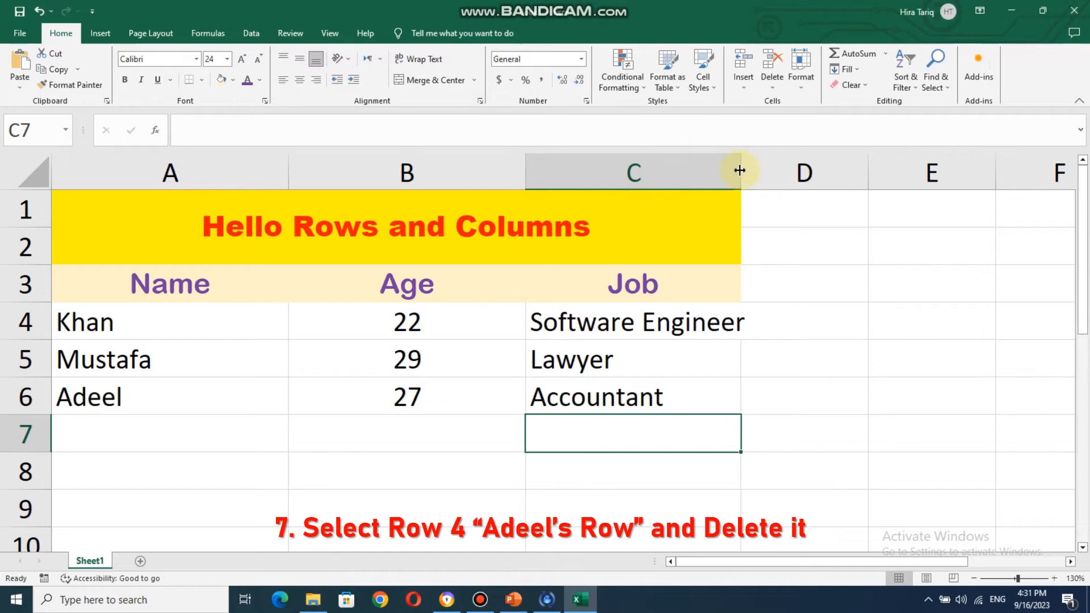
left_click_drag(742, 171, 763, 172)
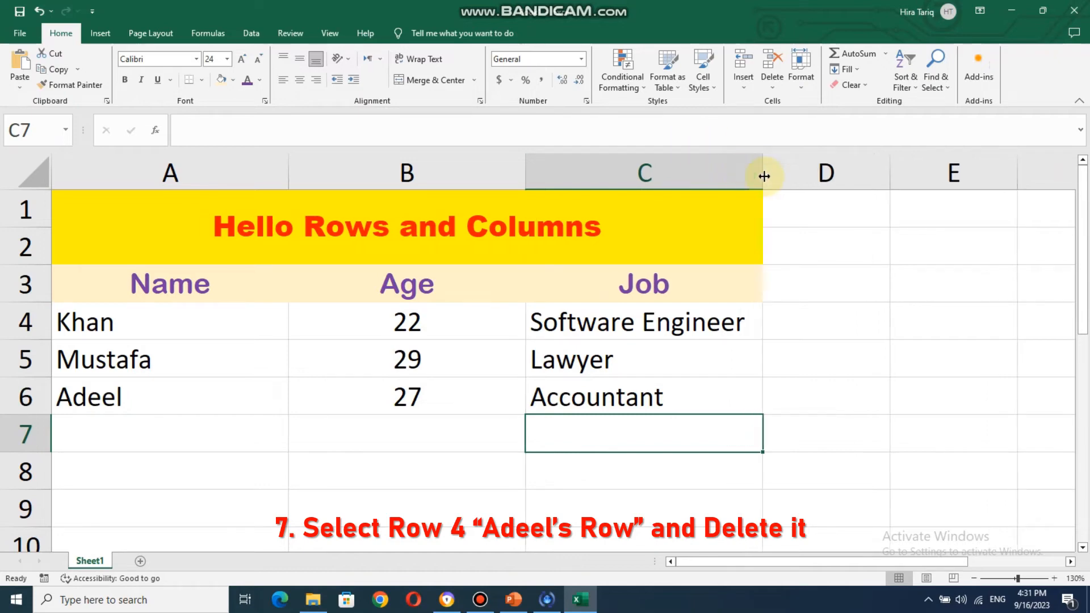
left_click(512, 469)
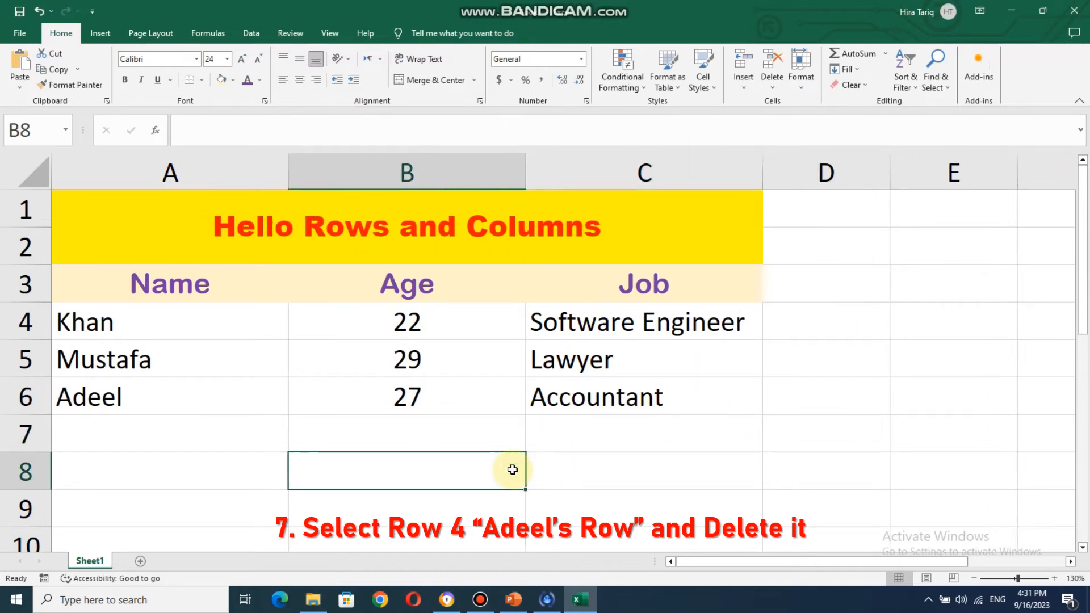
Delete the entire row 6 containing the accountant's data
left_click(29, 396)
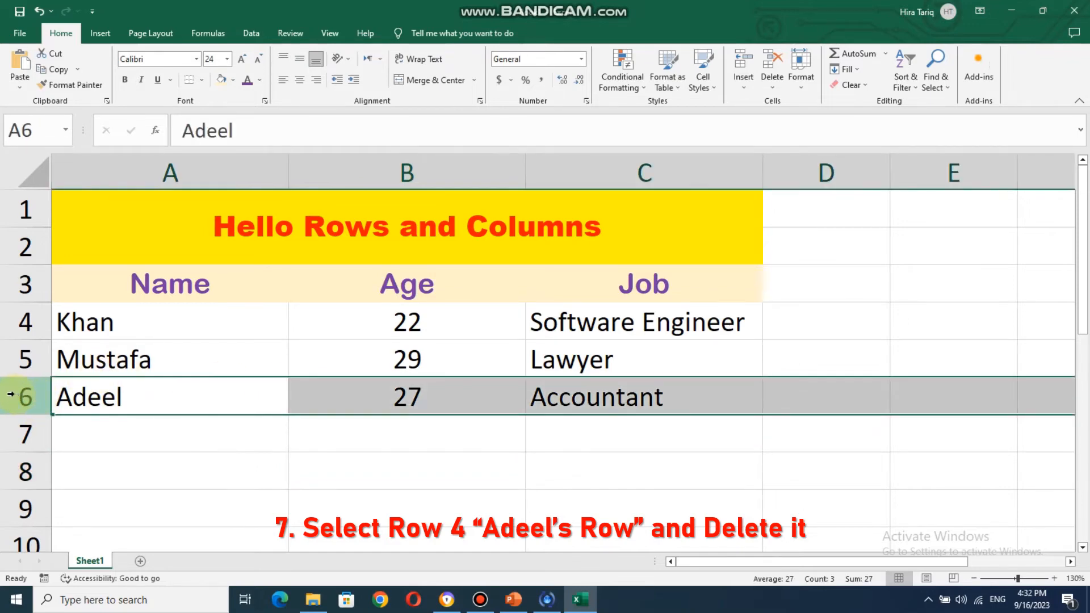
right_click(11, 396)
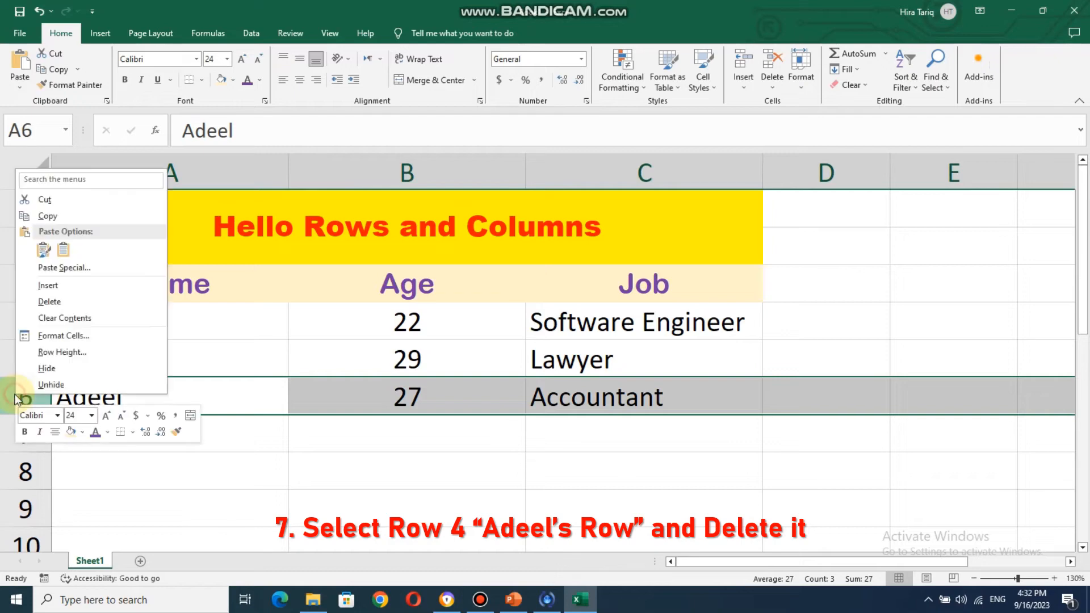
left_click(68, 300)
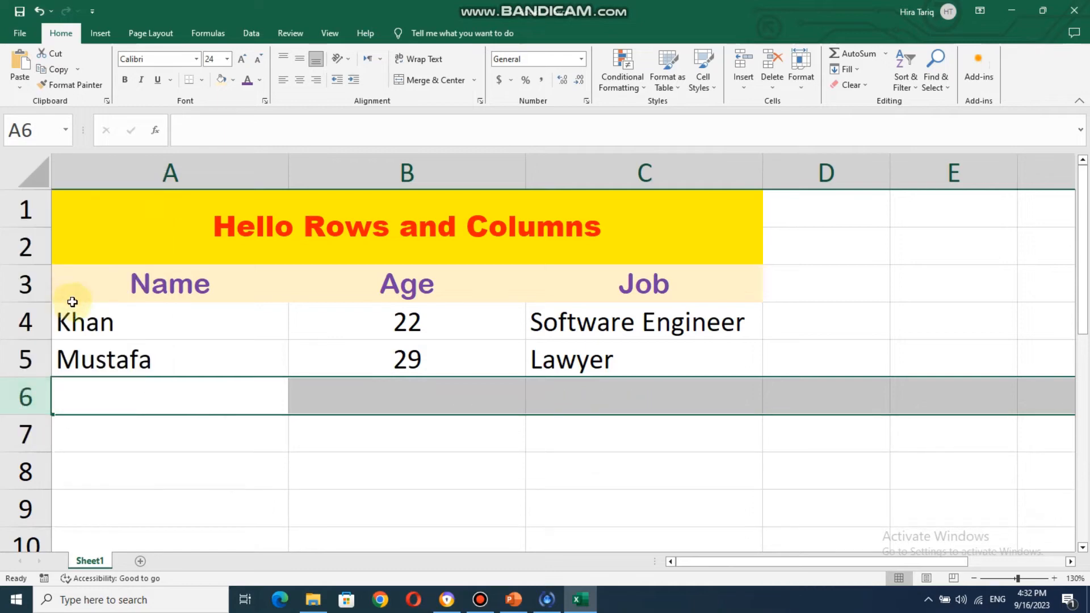
left_click(155, 426)
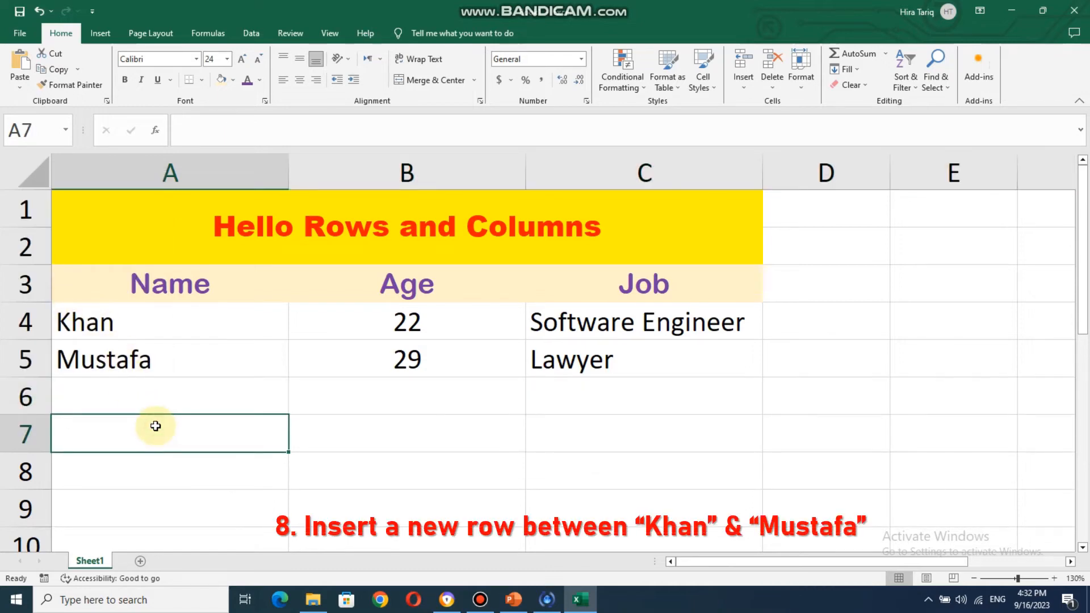
Insert a new blank row above row 5, between the software engineer and the lawyer
left_click(24, 359)
right_click(25, 359)
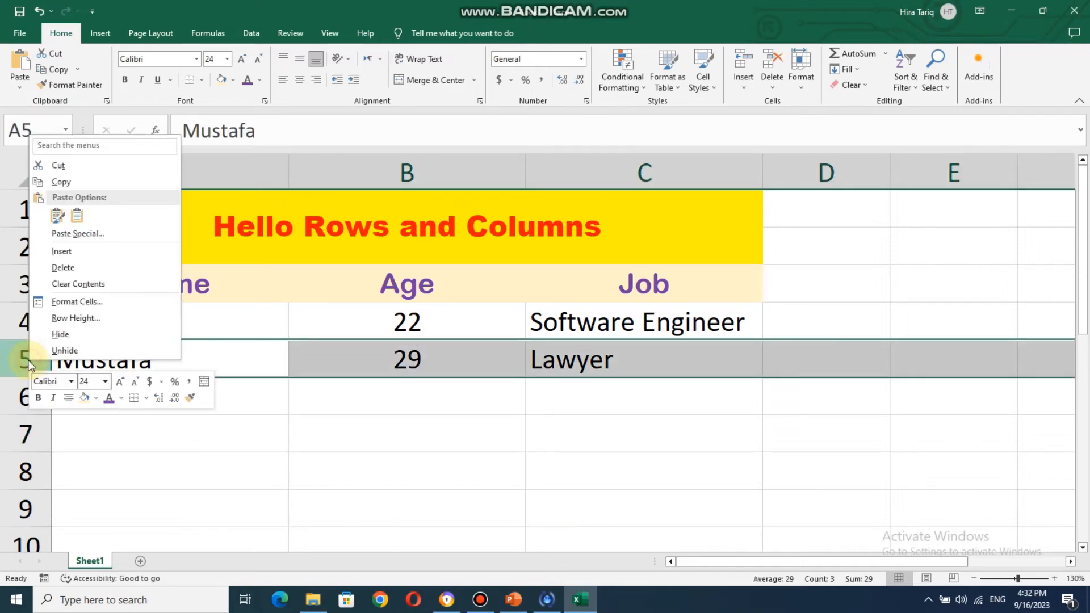
left_click(67, 252)
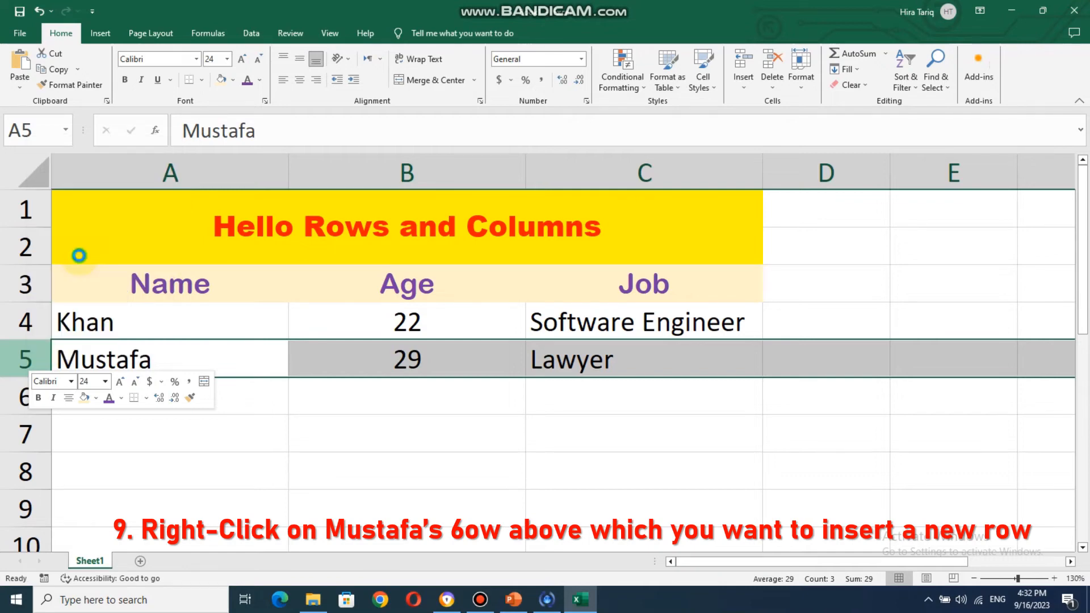
Fill the new row 5 with the person's first name, the age 29 and the job "Writer"
left_click(96, 365)
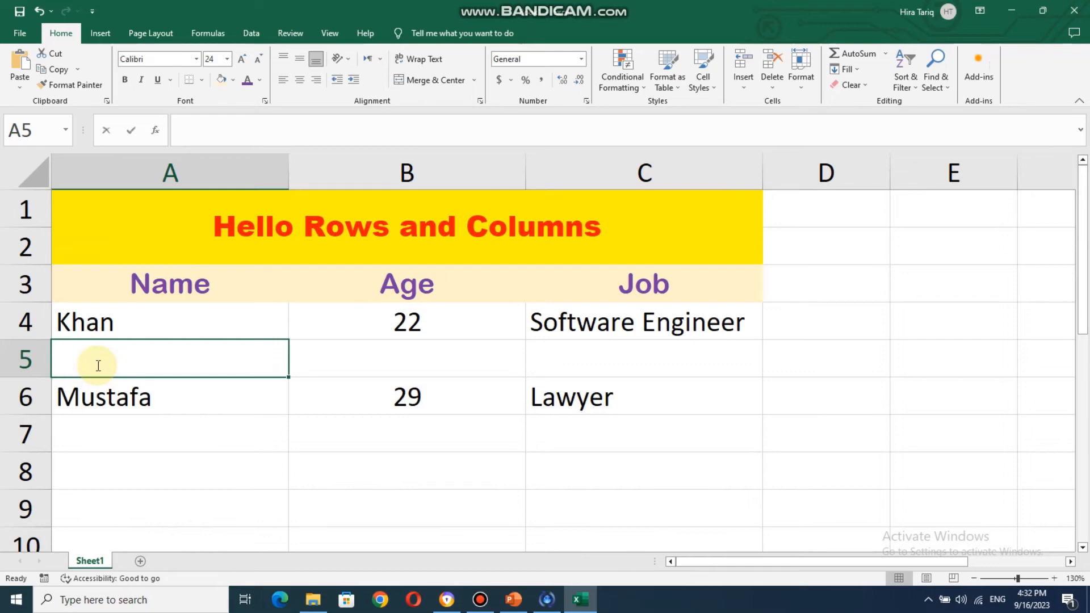
type("Nasira")
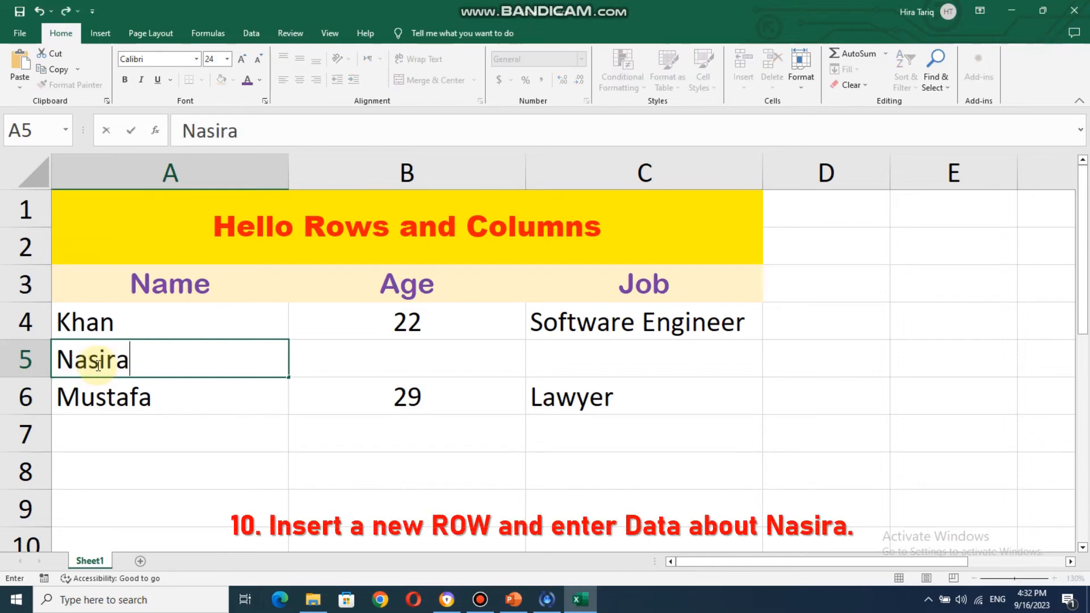
left_click(383, 361)
type("2")
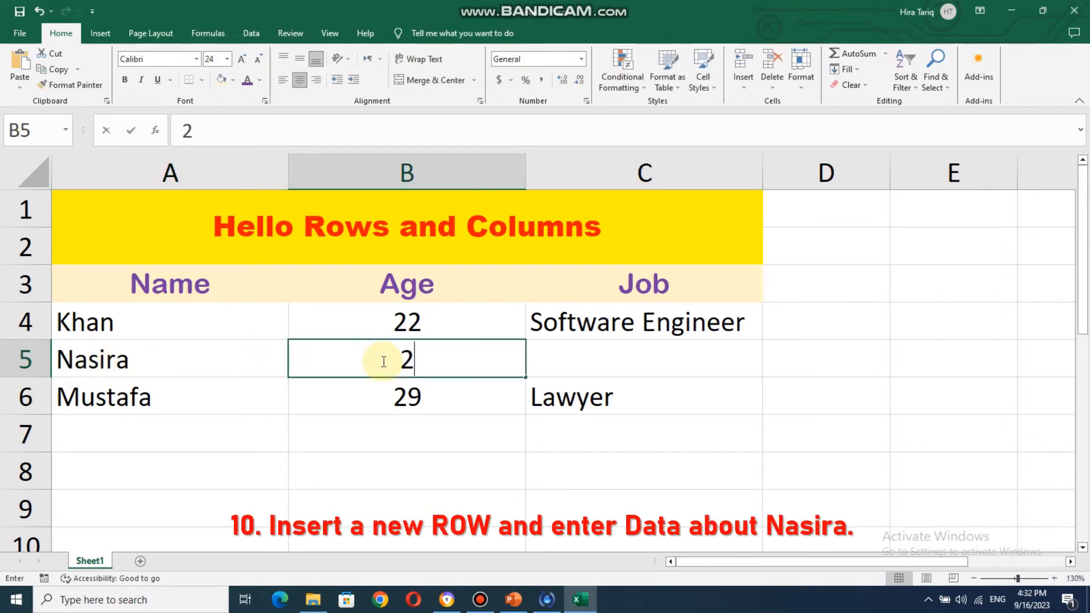
type("9")
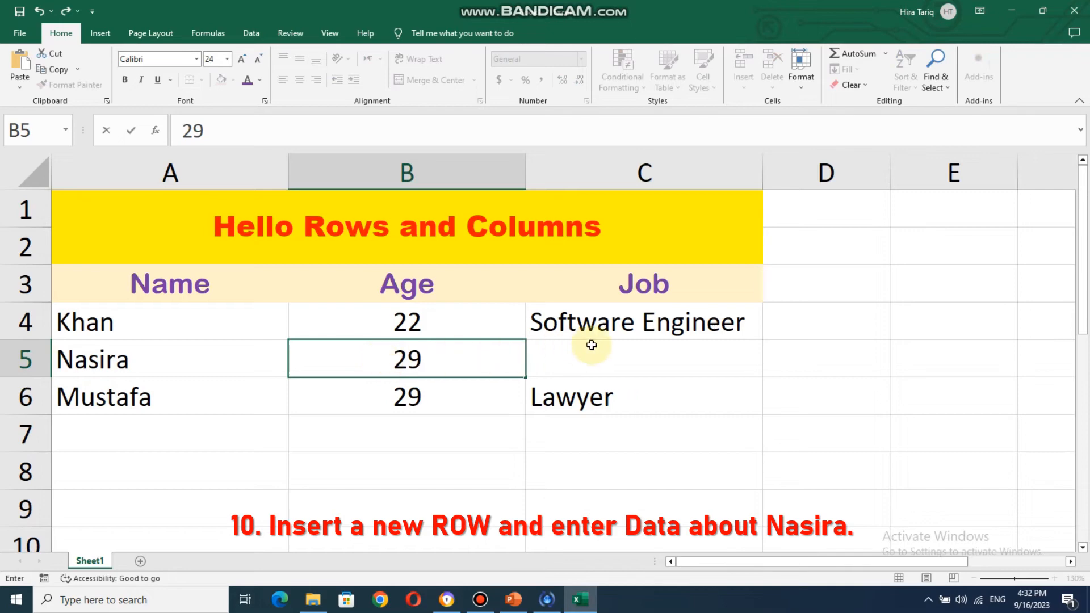
left_click(629, 359)
type("Writer")
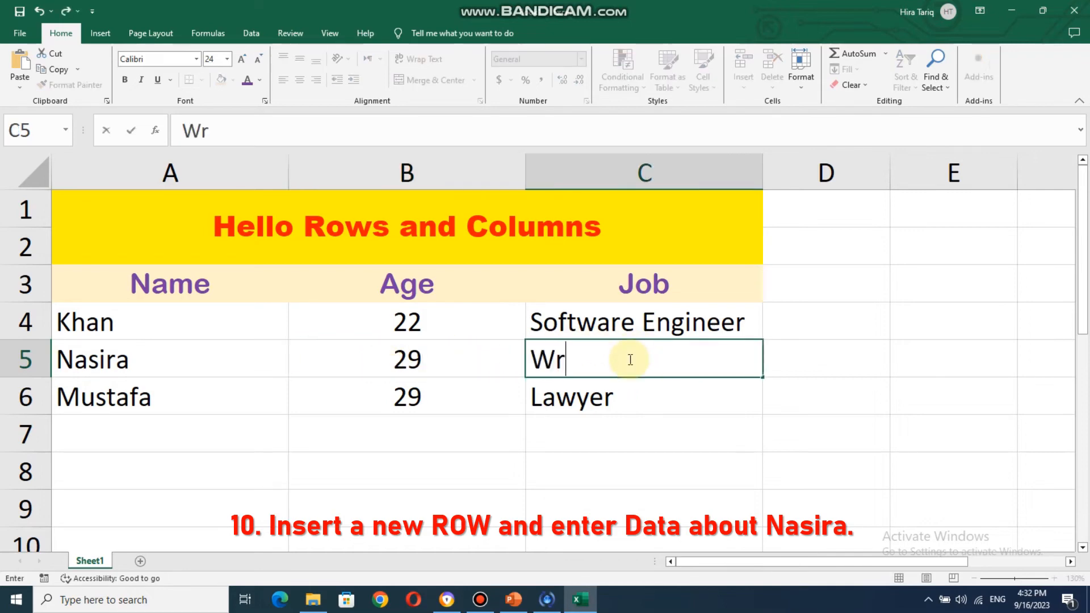
left_click(607, 473)
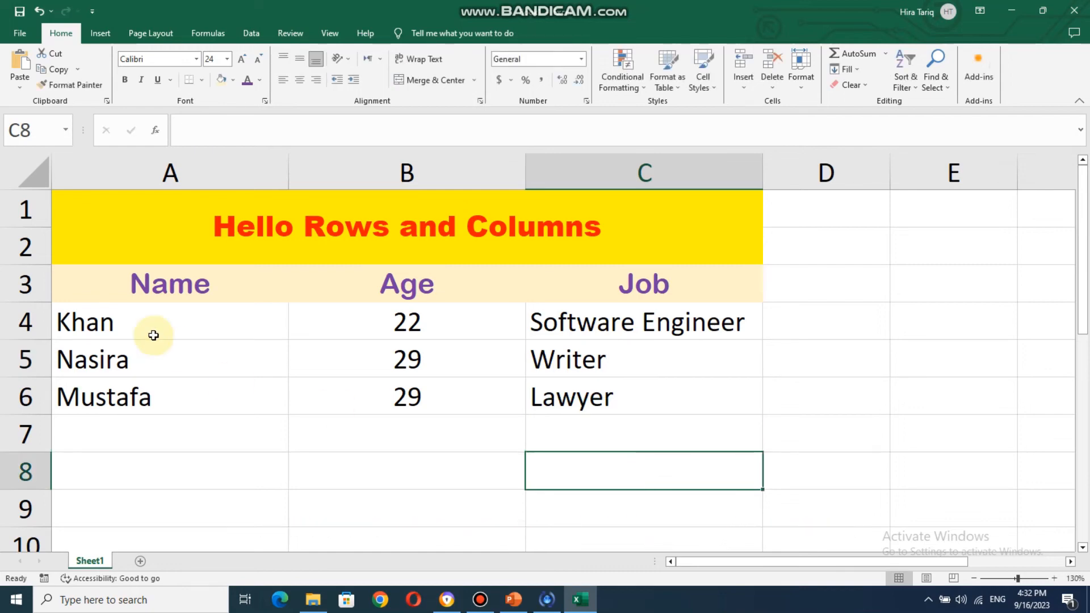
Apply the lightest green theme fill color to the data cells A4 to C6
left_click_drag(141, 323, 594, 387)
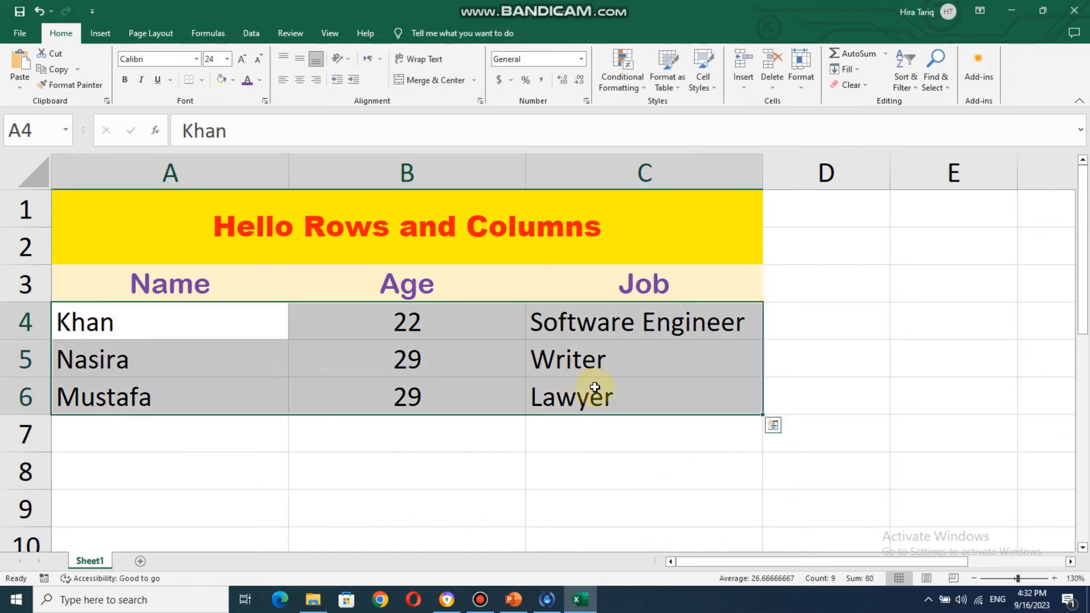
left_click(234, 80)
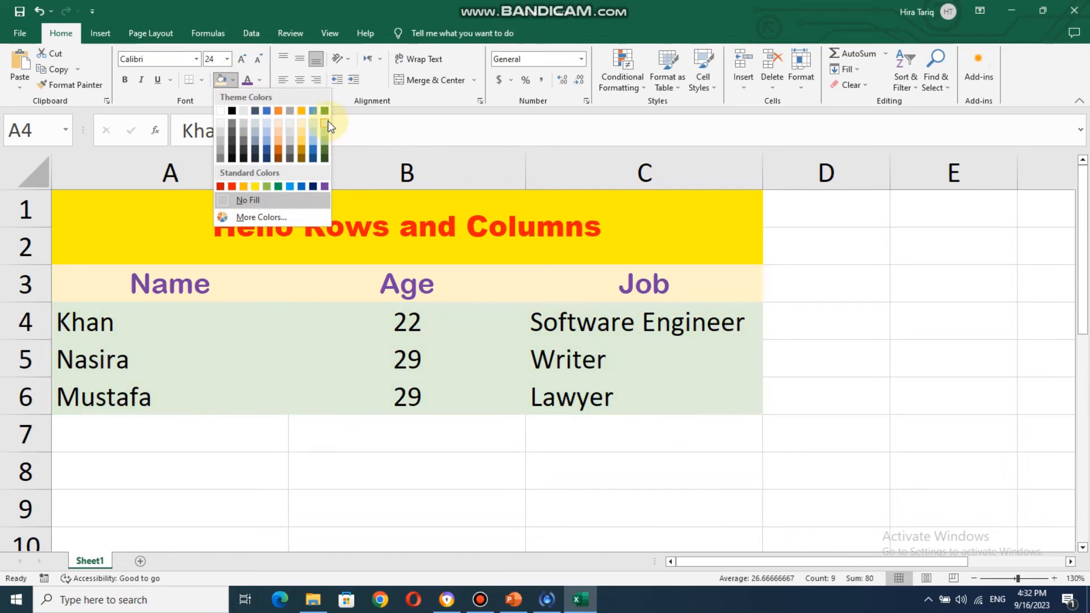
left_click(327, 122)
left_click(482, 458)
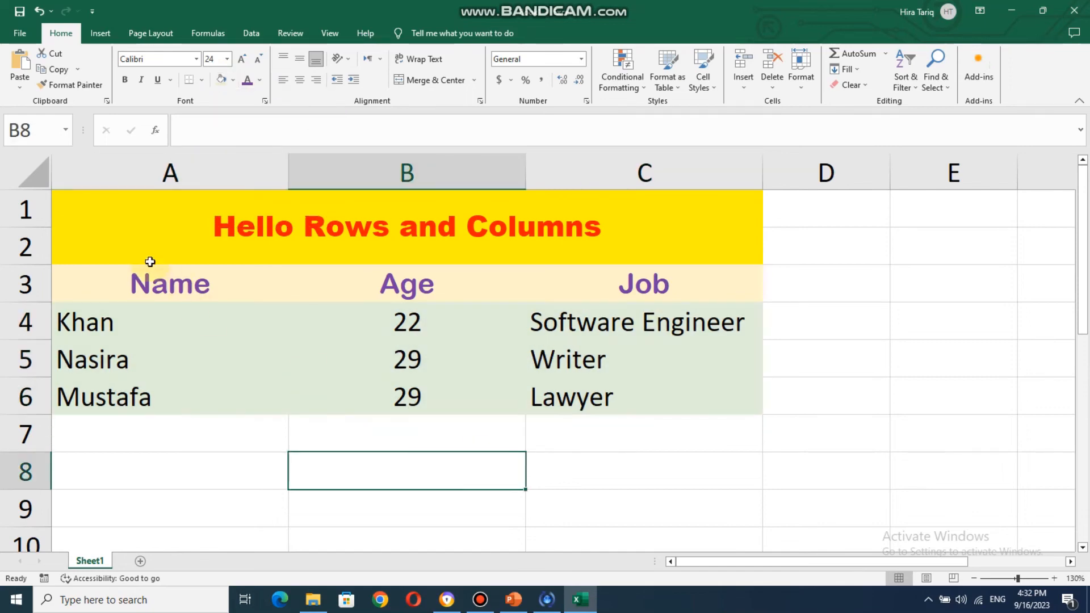
Apply All Borders to the whole table from A1 to C6, including the title and headings
left_click_drag(115, 222, 621, 391)
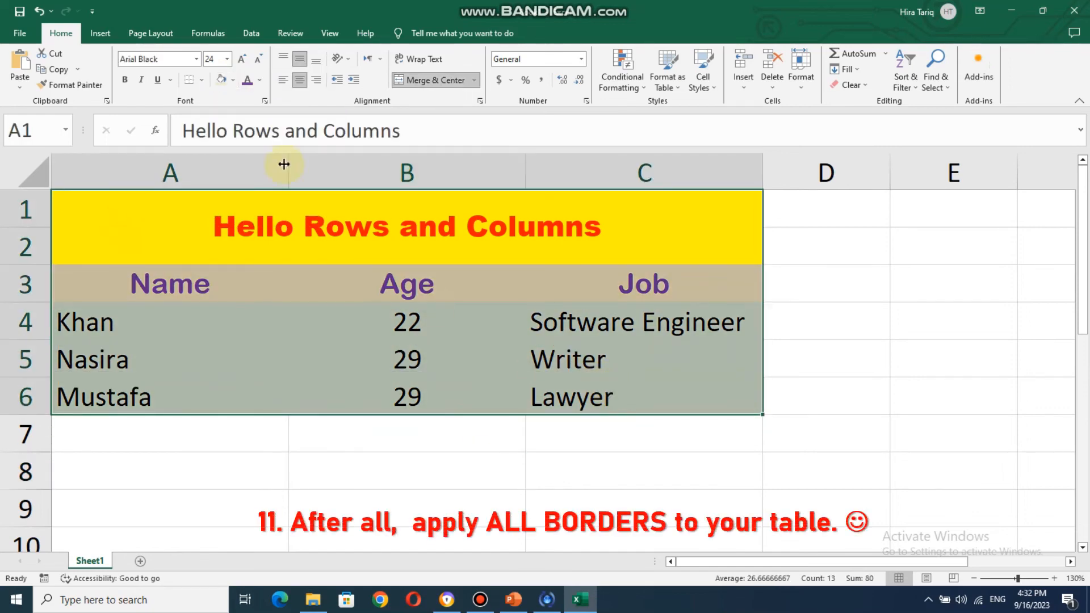
left_click(201, 80)
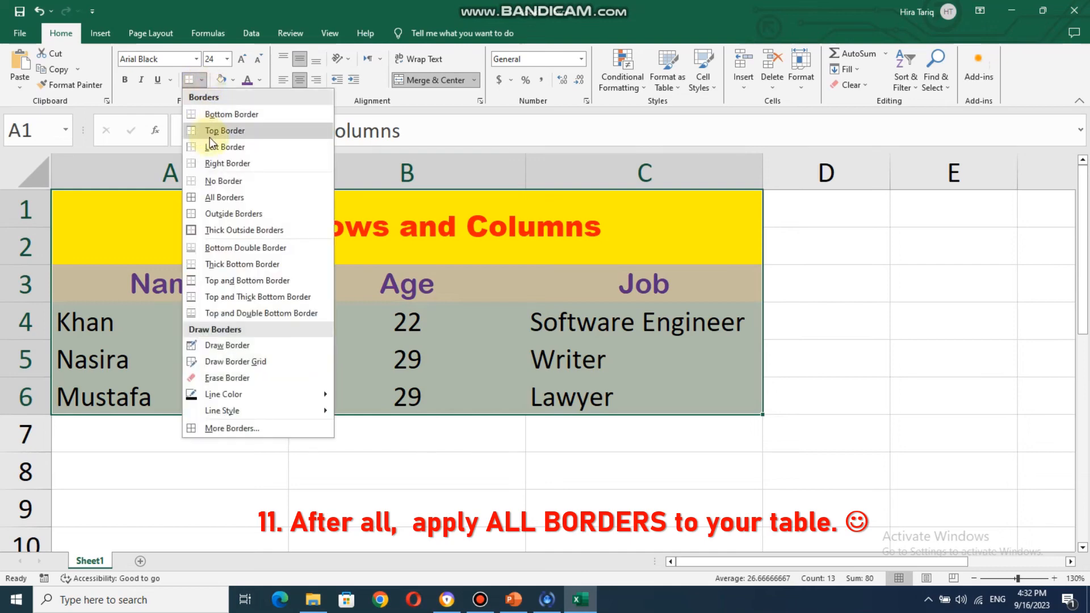
left_click(208, 197)
left_click(864, 310)
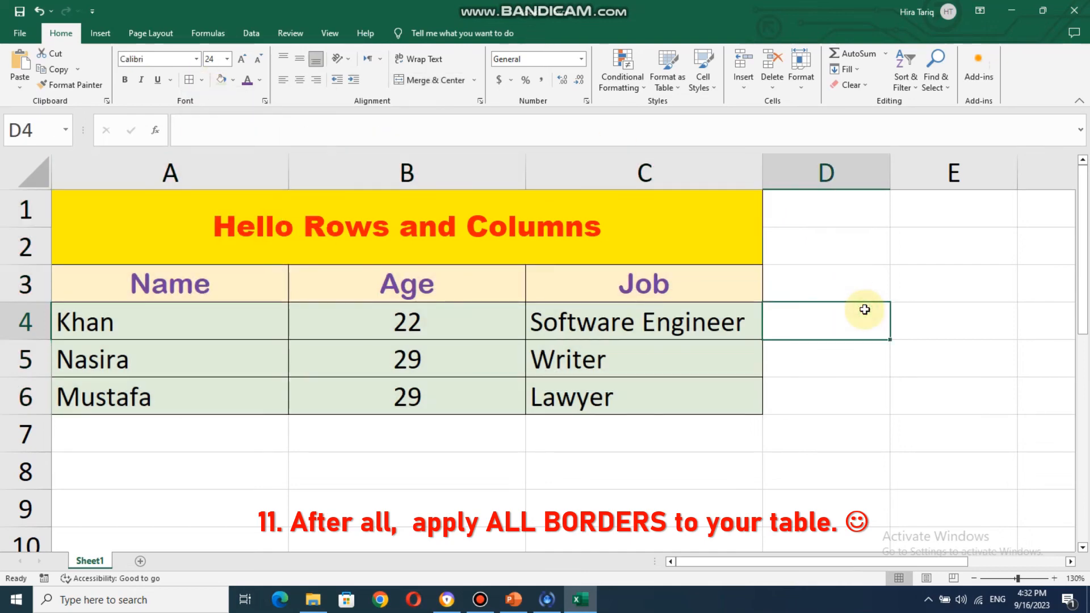